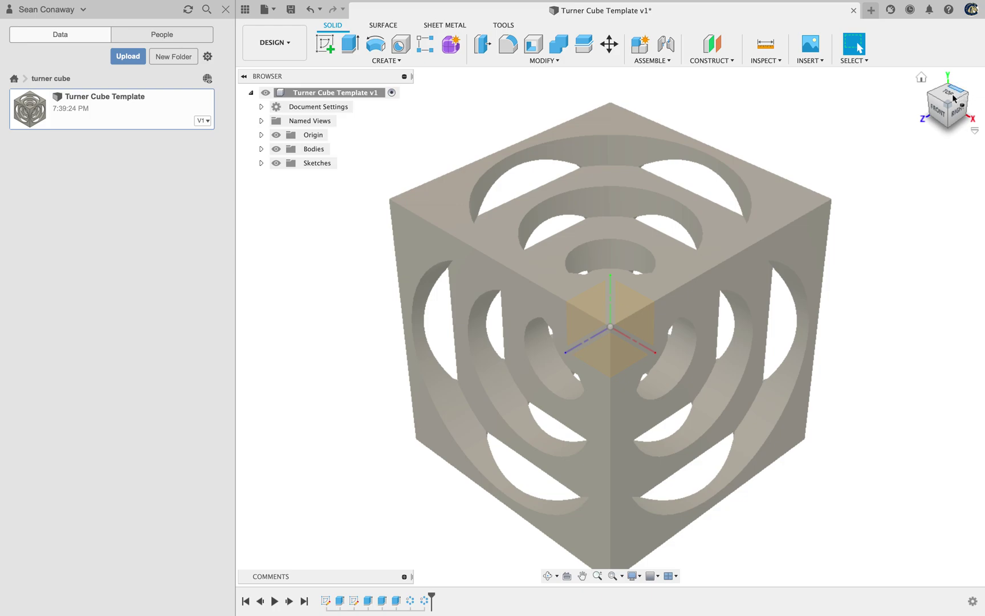
# Examine the finished turner cube model from several angles
pyautogui.moveTo(948, 100)
pyautogui.mouseDown()
pyautogui.moveTo(940, 84)
pyautogui.moveTo(978, 82)
pyautogui.moveTo(934, 80)
pyautogui.mouseUp()
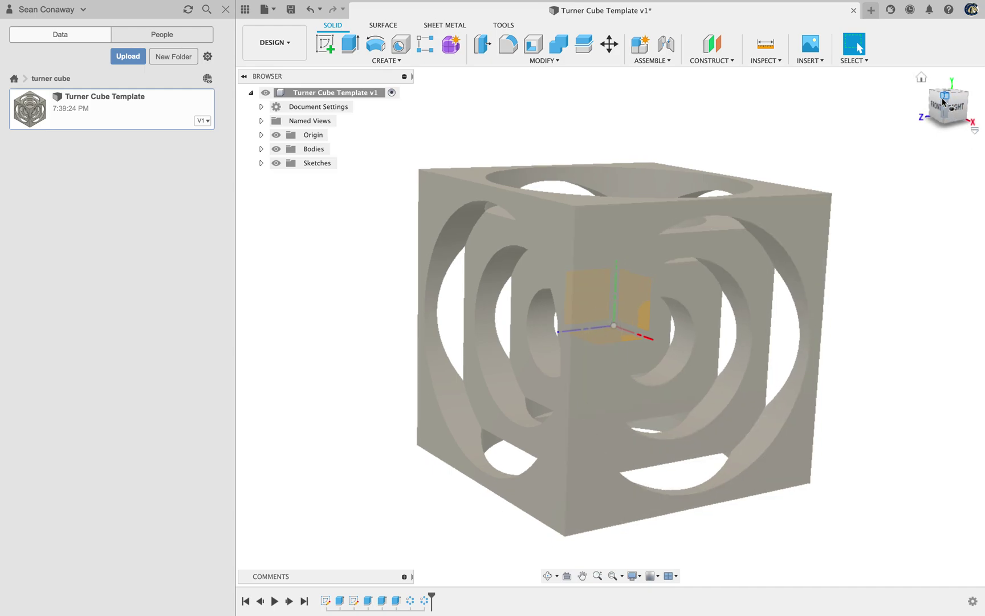
pyautogui.moveTo(942, 99)
pyautogui.mouseDown()
pyautogui.moveTo(951, 129)
pyautogui.moveTo(980, 116)
pyautogui.moveTo(10, 122)
pyautogui.moveTo(975, 109)
pyautogui.moveTo(911, 80)
pyautogui.moveTo(902, 105)
pyautogui.moveTo(925, 92)
pyautogui.mouseUp()
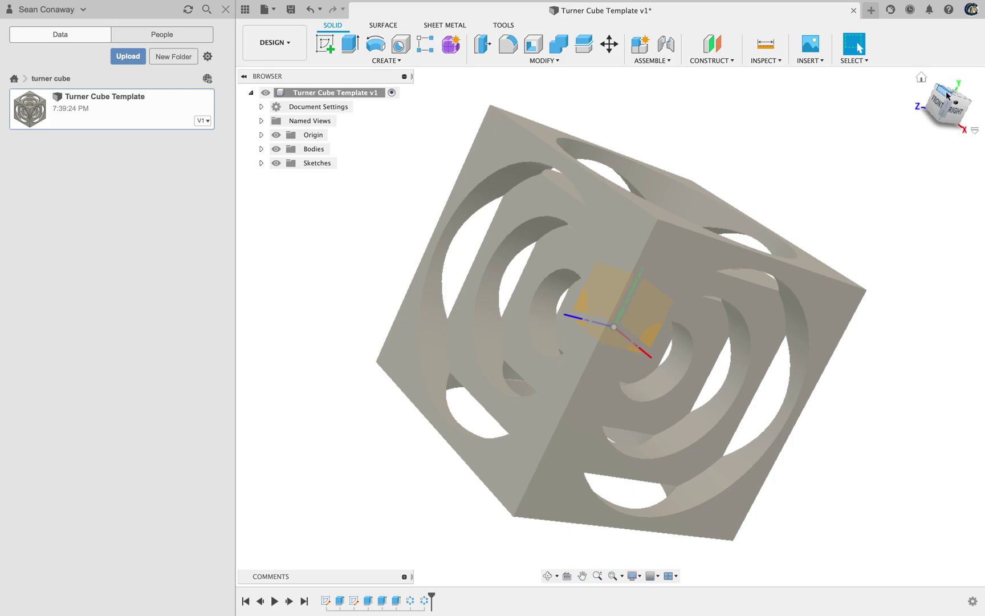
pyautogui.click(948, 95)
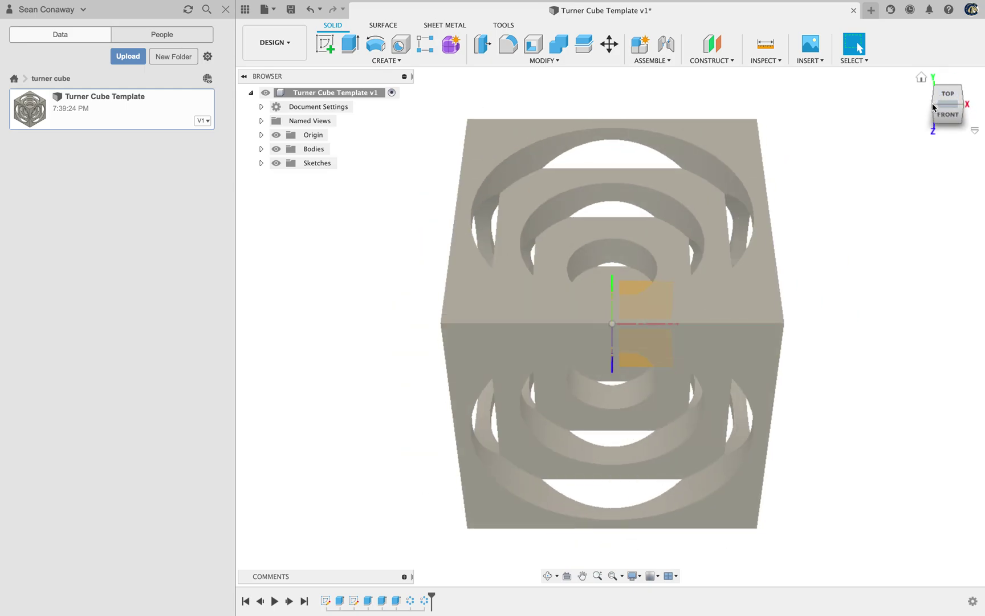
pyautogui.click(934, 106)
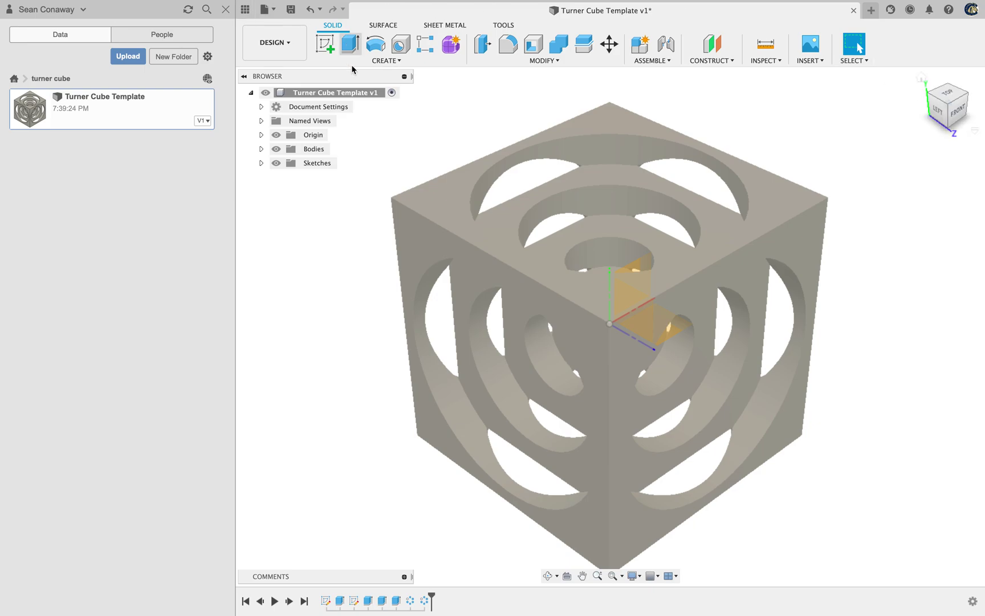
# Close the Turner Cube Template design without saving its changes
pyautogui.click(855, 9)
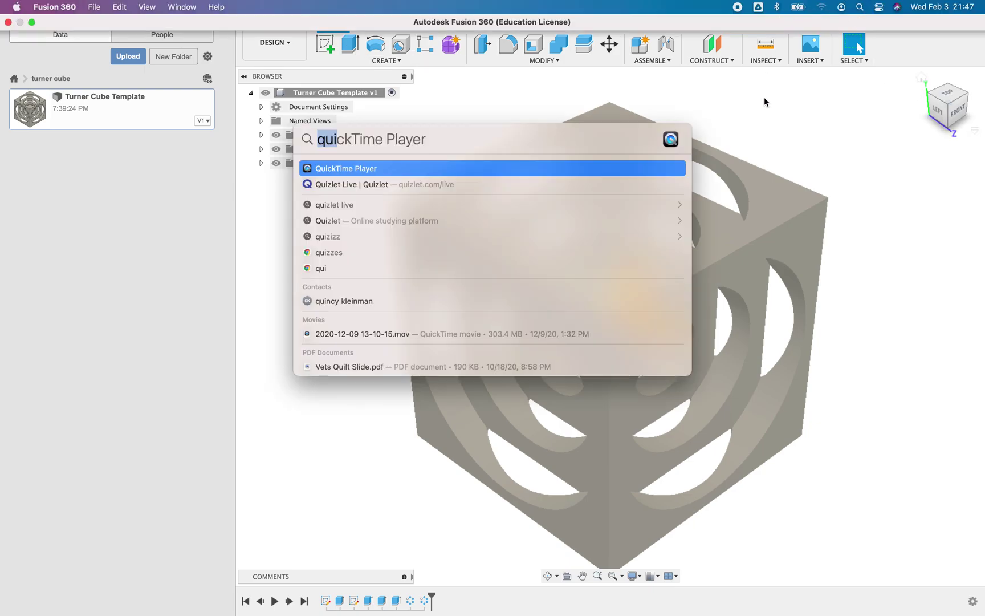
pyautogui.click(855, 135)
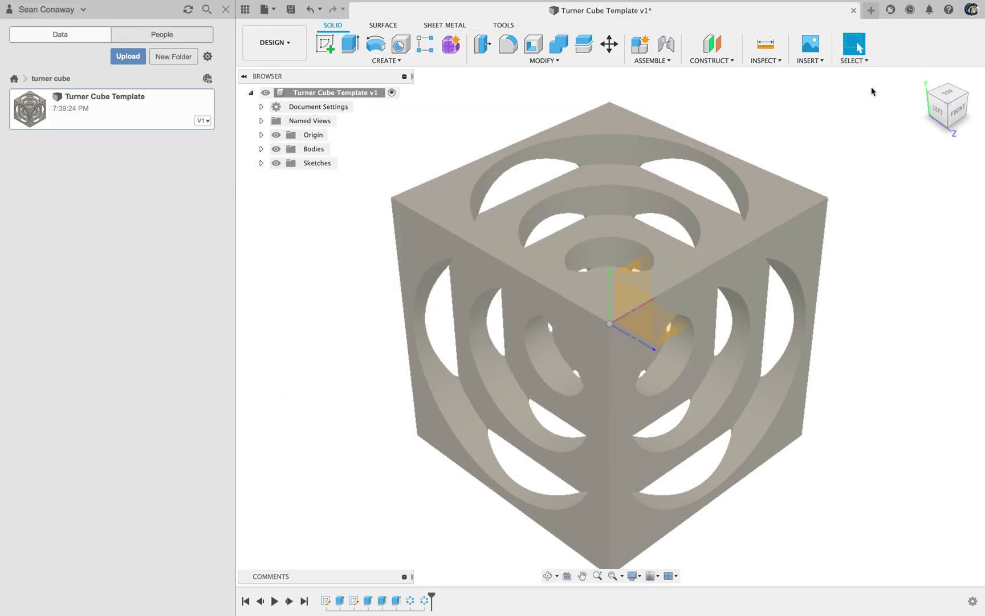
pyautogui.click(854, 11)
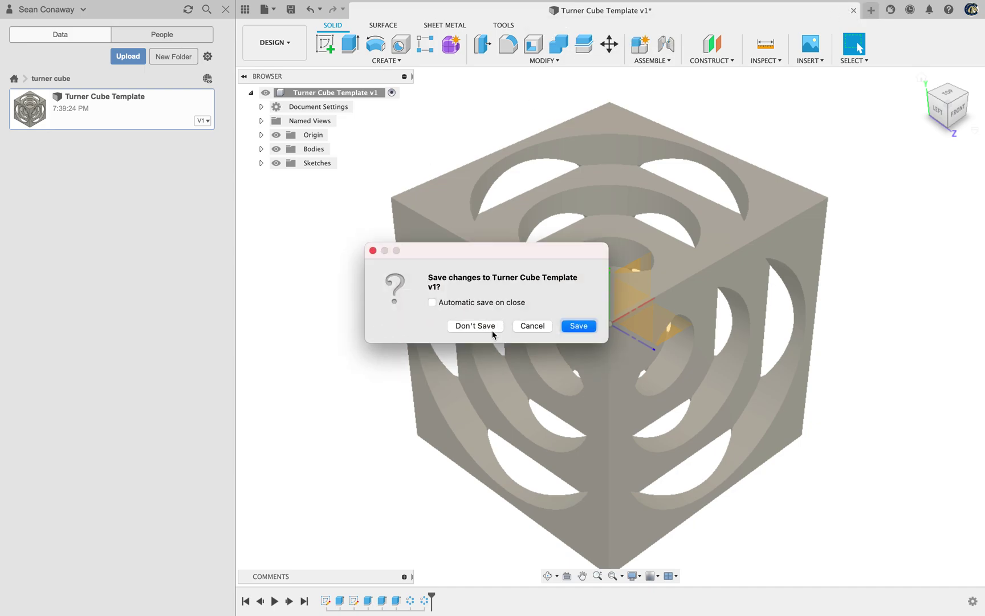
pyautogui.click(463, 326)
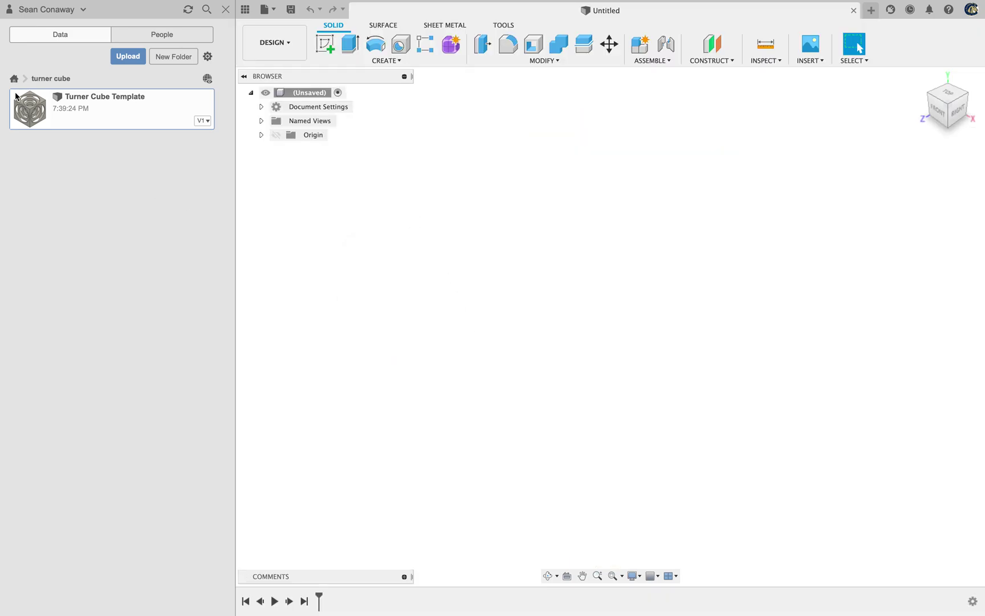
# Try to create a new project named "Turner cube" in the list of all projects
pyautogui.click(226, 9)
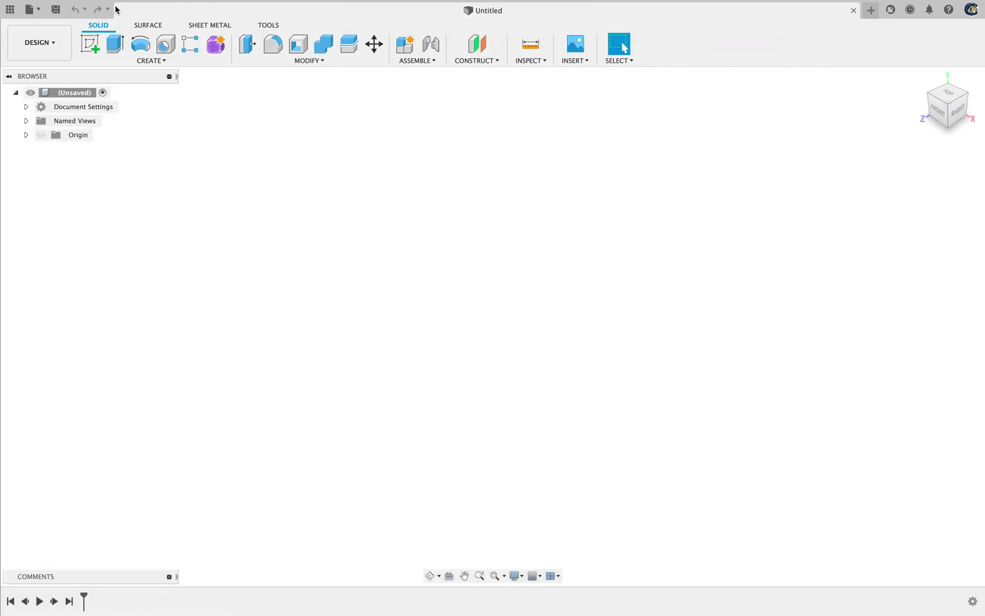
pyautogui.click(9, 10)
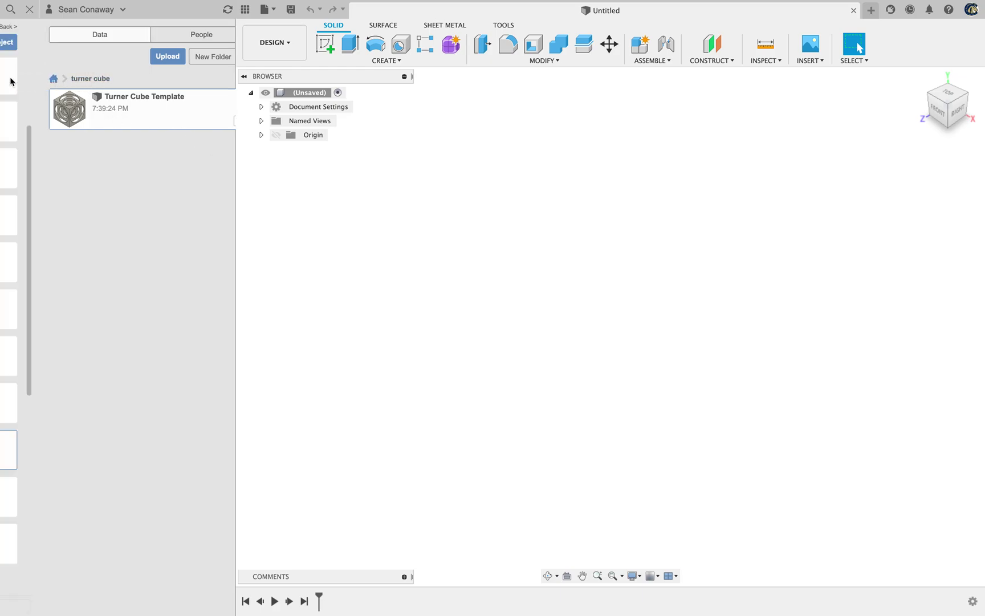
pyautogui.click(14, 80)
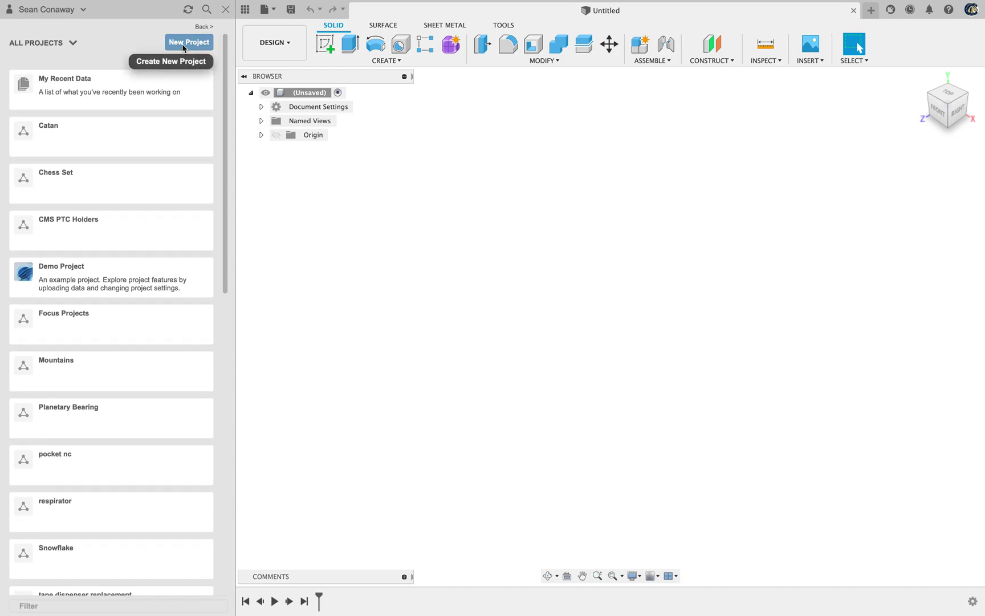
pyautogui.click(183, 47)
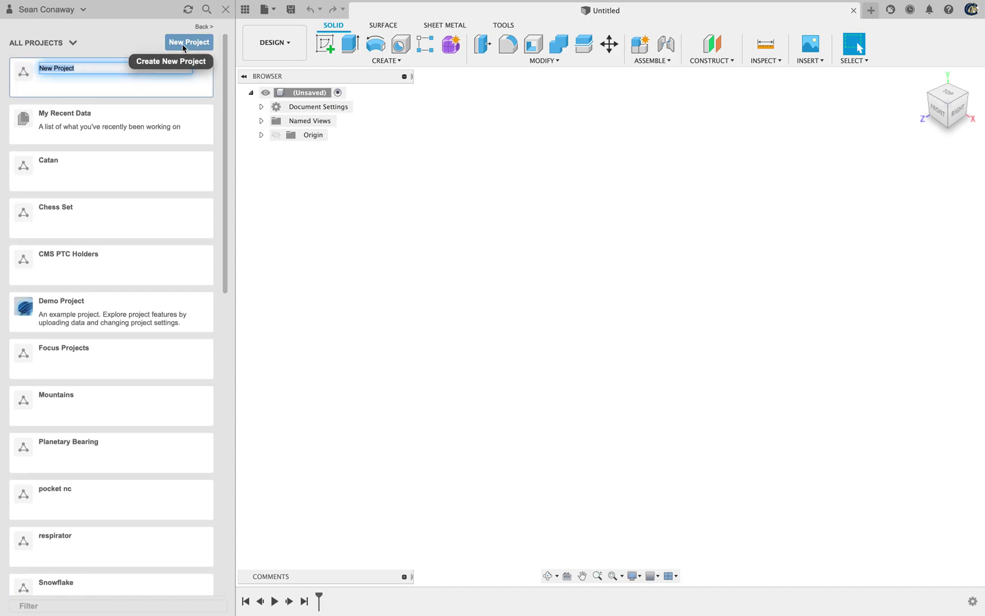
pyautogui.write('turner cube')
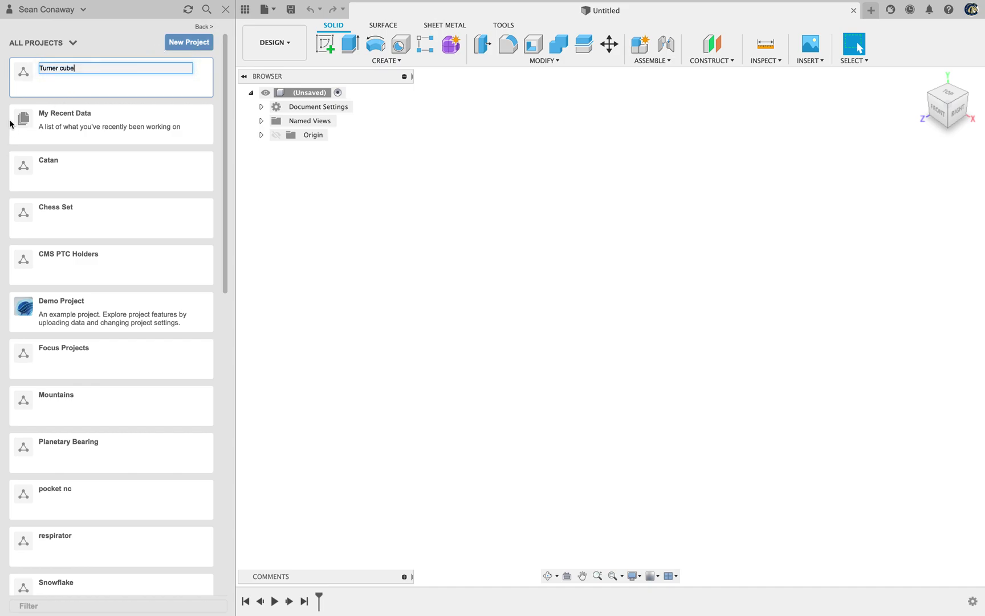
pyautogui.press('Return')
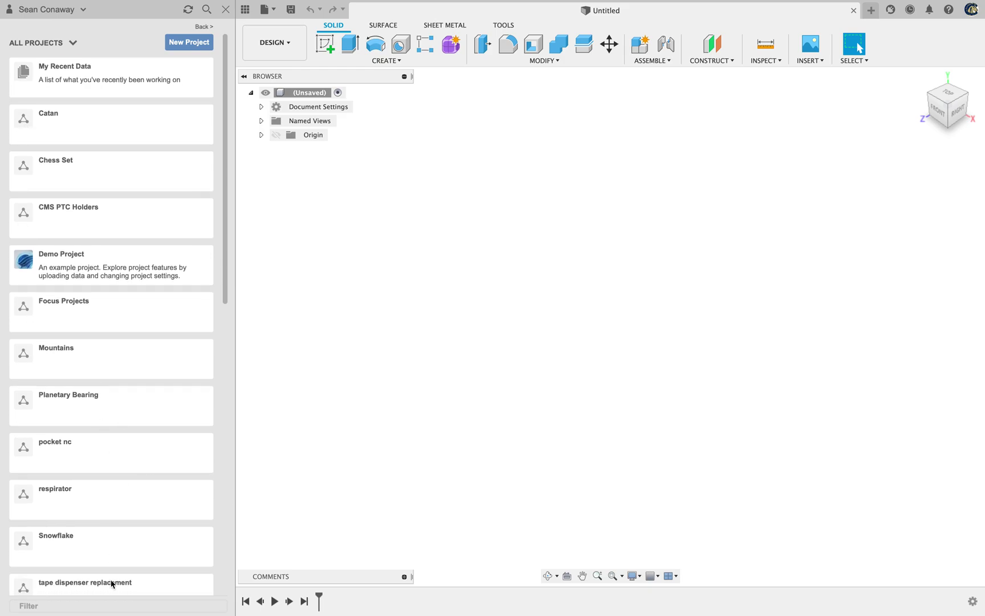
# Open the existing turner cube project and save the untitled design in it as "turner cube"
pyautogui.scroll(-3, 105, 463)
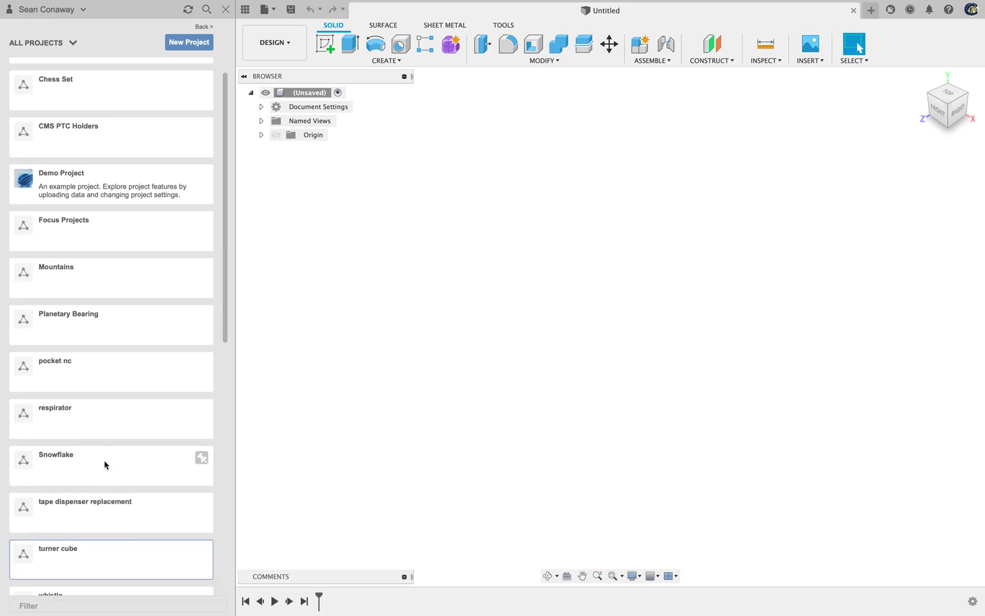
pyautogui.click(102, 568)
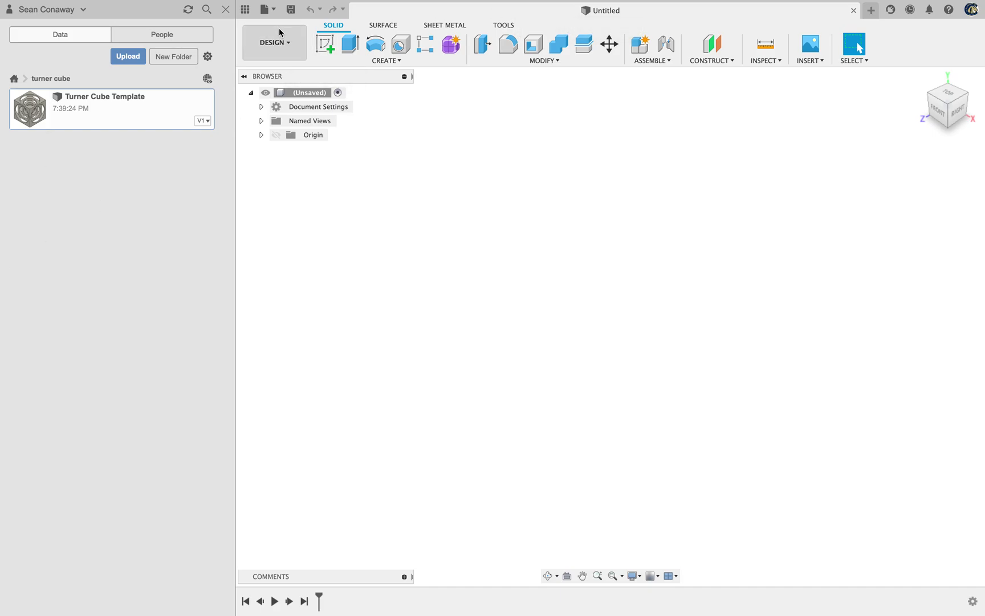
pyautogui.click(291, 10)
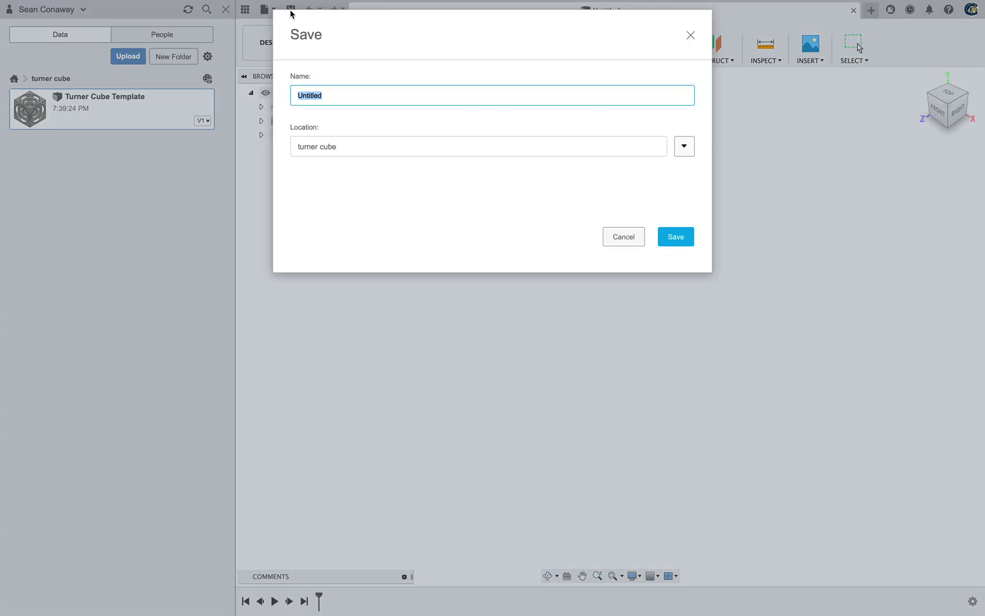
pyautogui.write('turner cube')
pyautogui.click(684, 149)
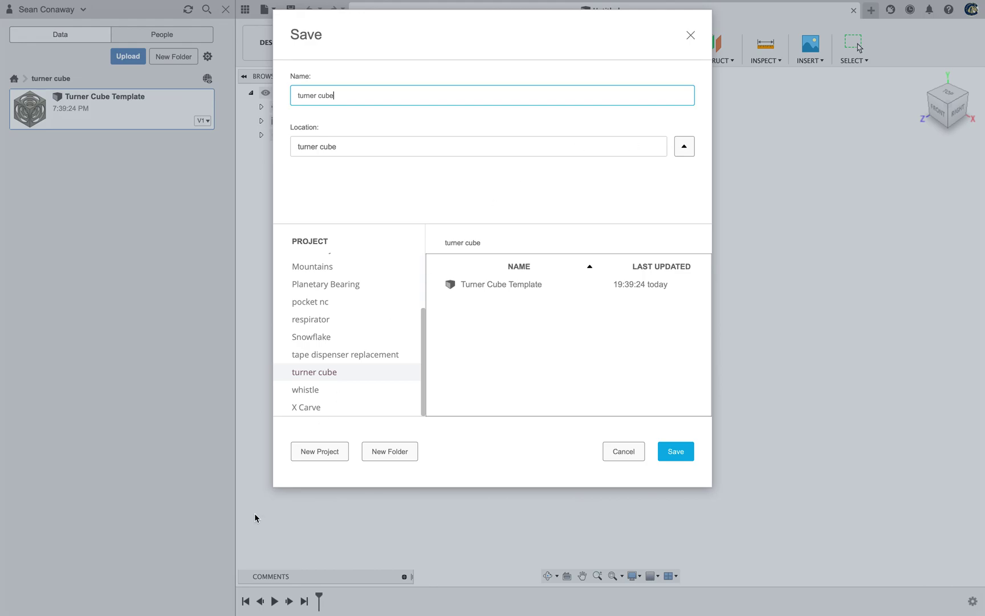
pyautogui.scroll(2, 318, 291)
pyautogui.scroll(-2, 318, 291)
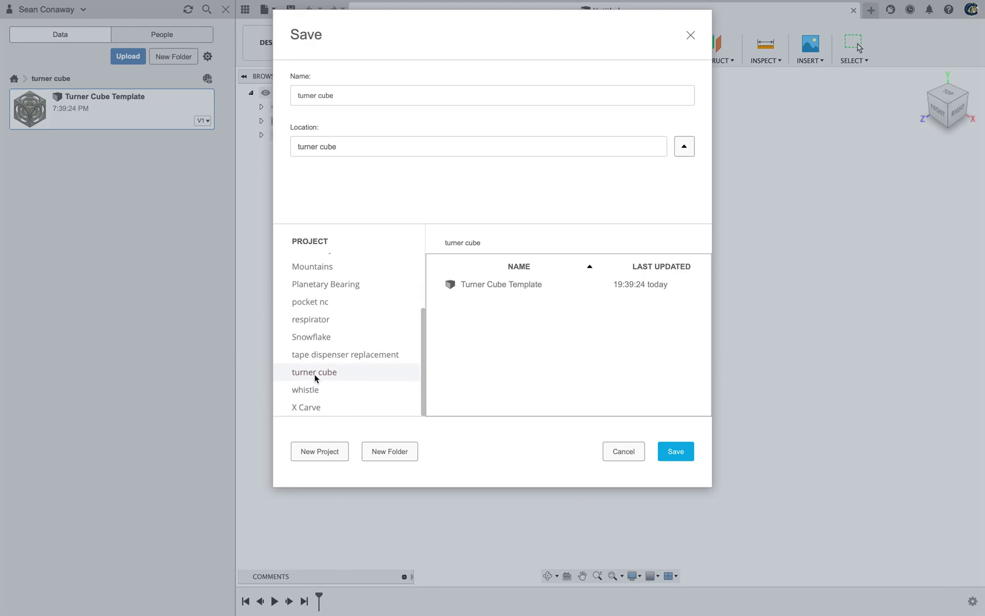
pyautogui.click(677, 458)
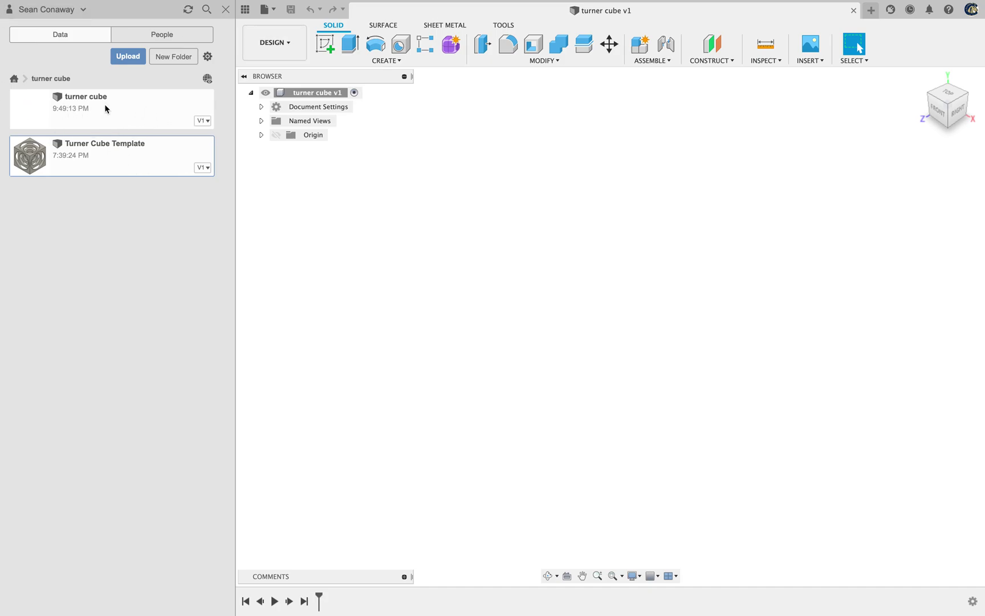
pyautogui.moveTo(854, 2)
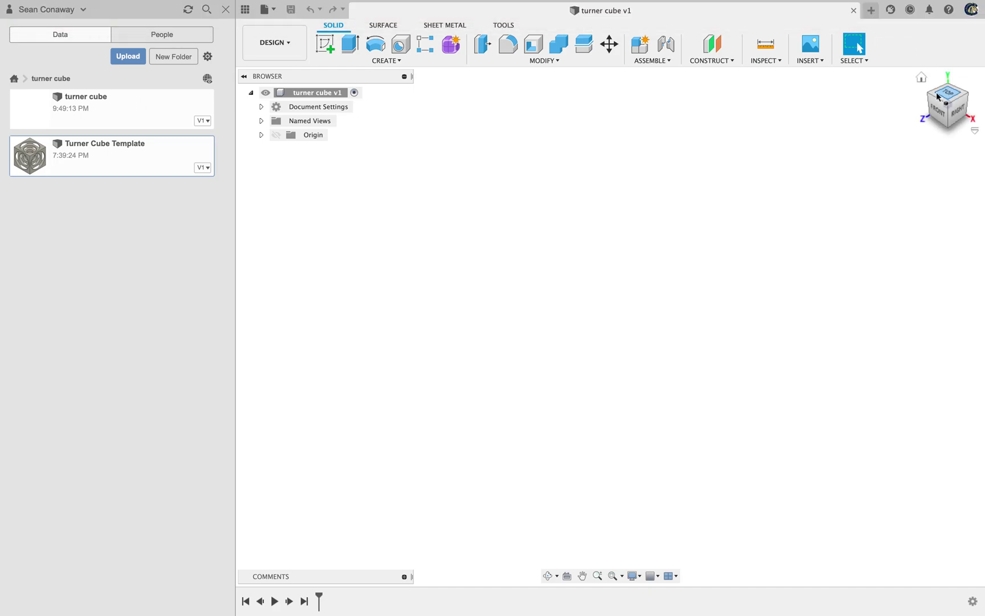
pyautogui.moveTo(940, 100)
pyautogui.mouseDown()
pyautogui.moveTo(949, 108)
pyautogui.moveTo(922, 91)
pyautogui.moveTo(929, 87)
pyautogui.mouseUp()
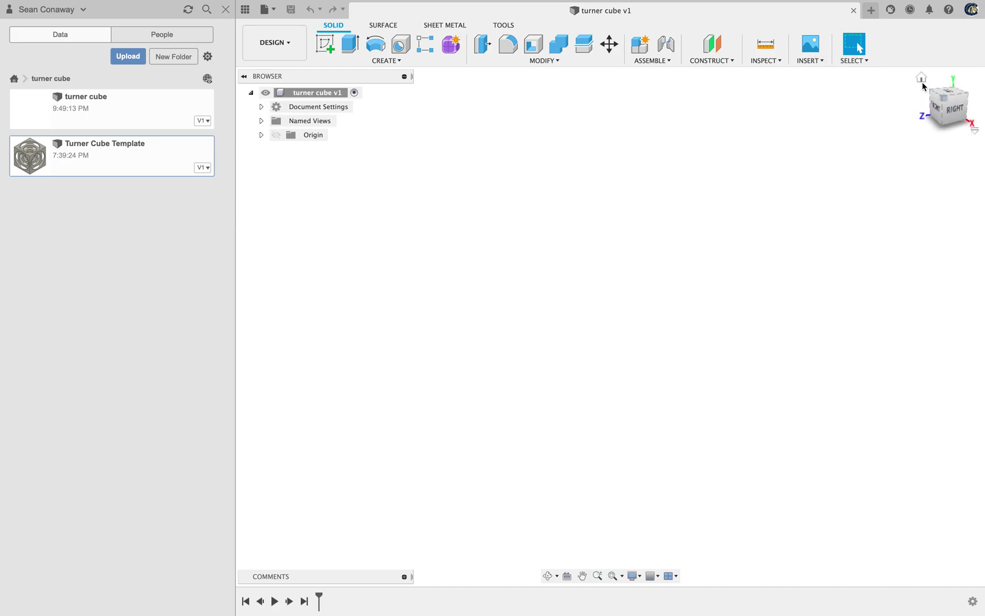
pyautogui.click(922, 77)
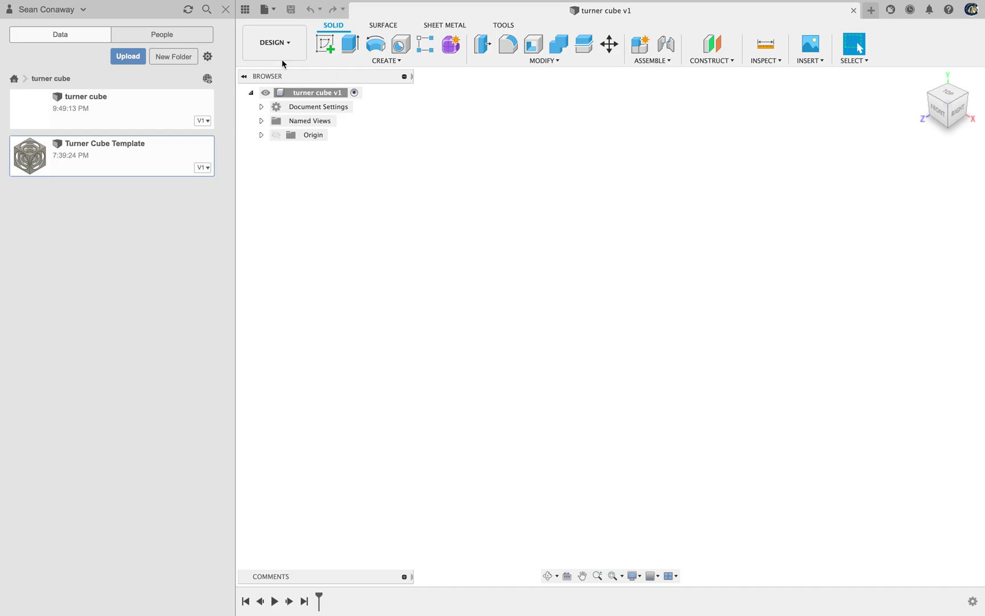
# Show the origin geometry with its planes listed, and create a sketch on the XZ plane
pyautogui.click(226, 10)
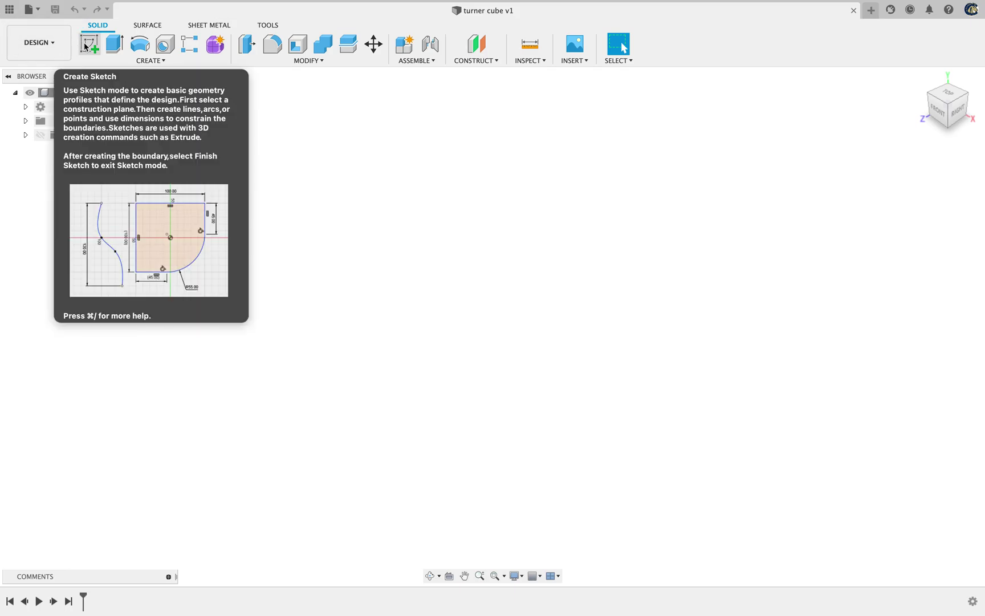
pyautogui.click(85, 46)
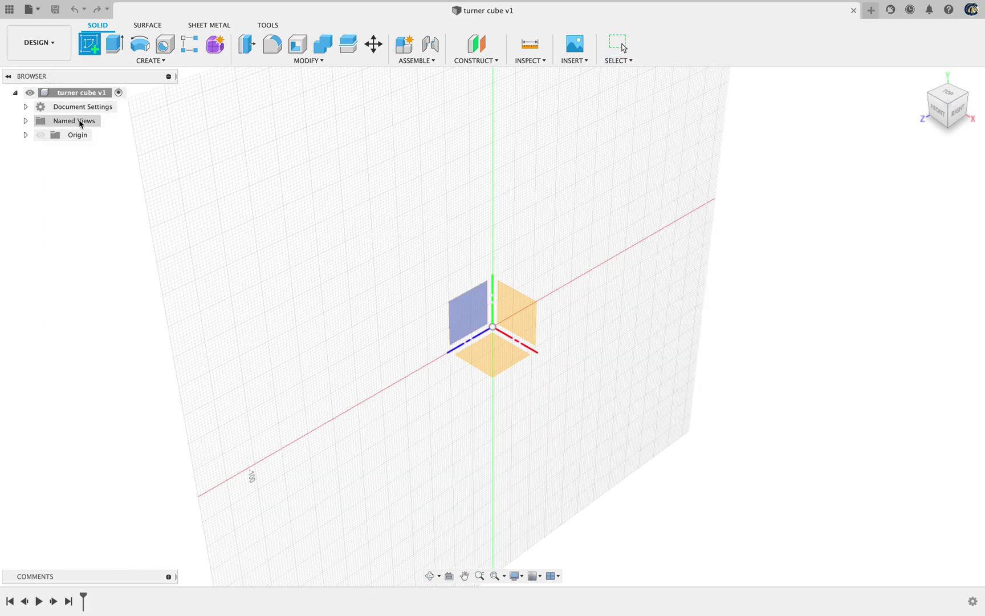
pyautogui.click(40, 135)
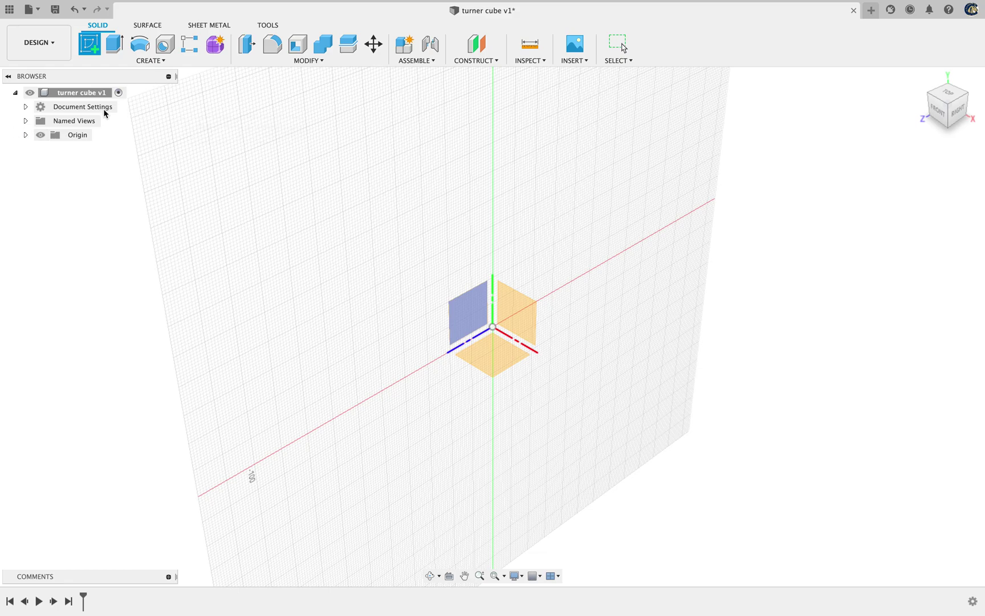
pyautogui.click(25, 135)
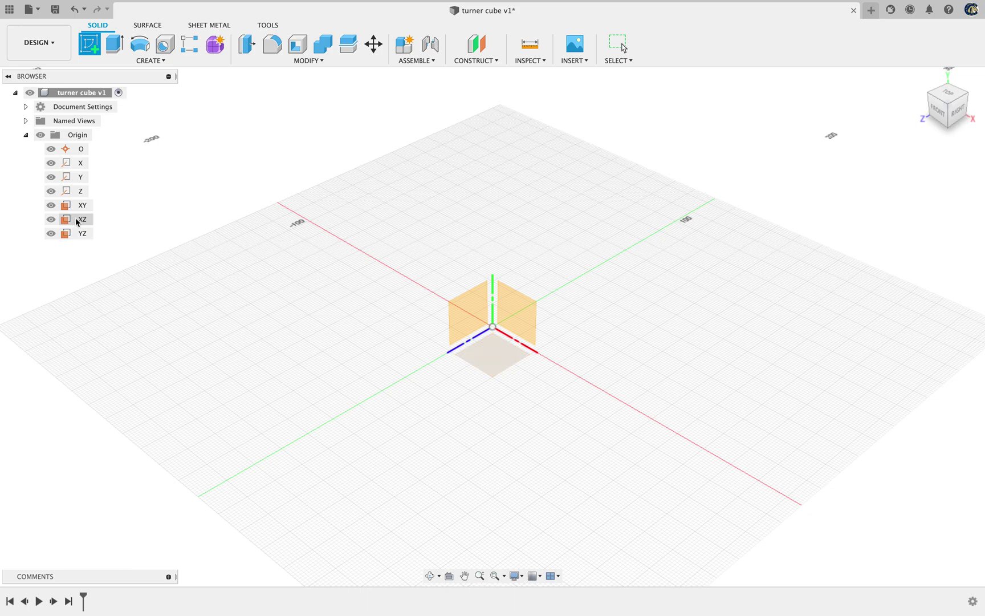
pyautogui.click(502, 361)
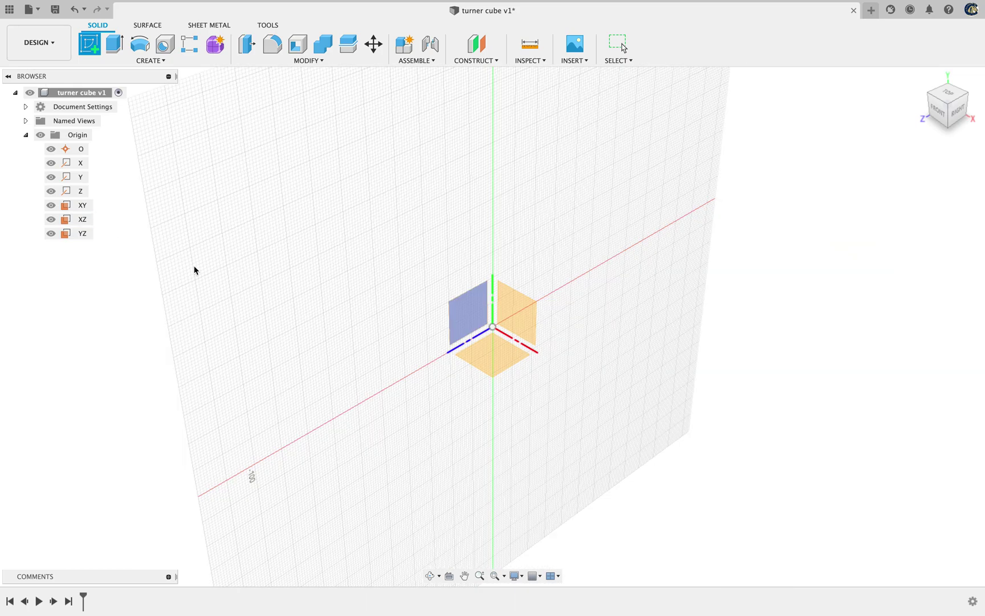
pyautogui.click(83, 222)
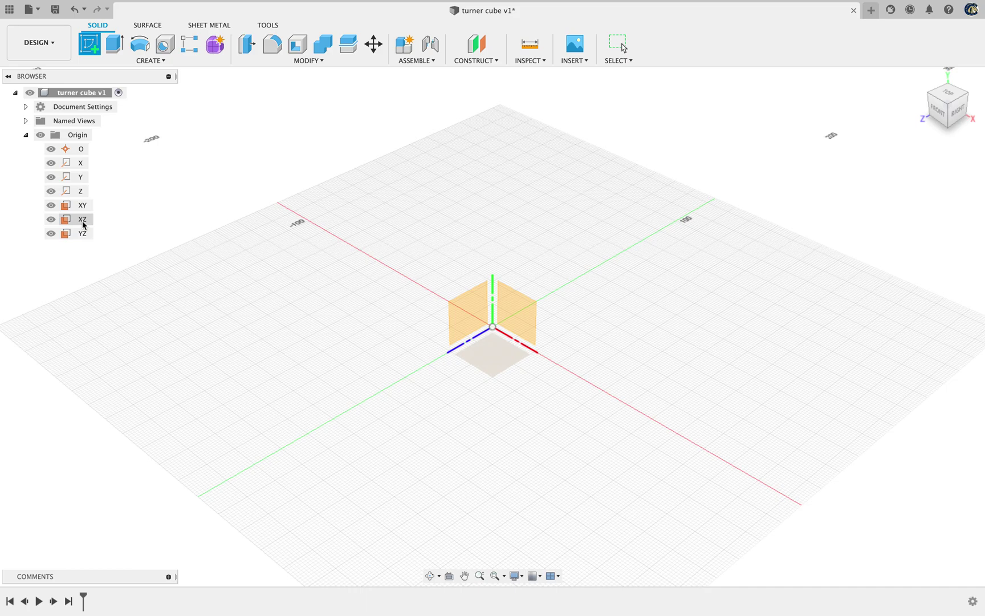
pyautogui.click(83, 225)
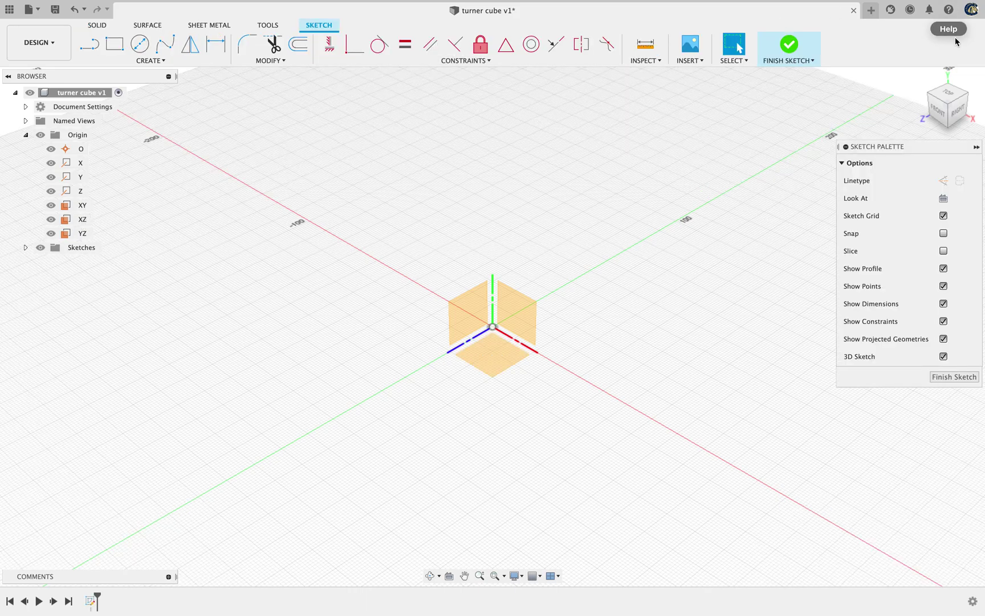
# Draw a 50 by 50 mm center rectangle centred on the origin and finish the sketch
pyautogui.click(954, 94)
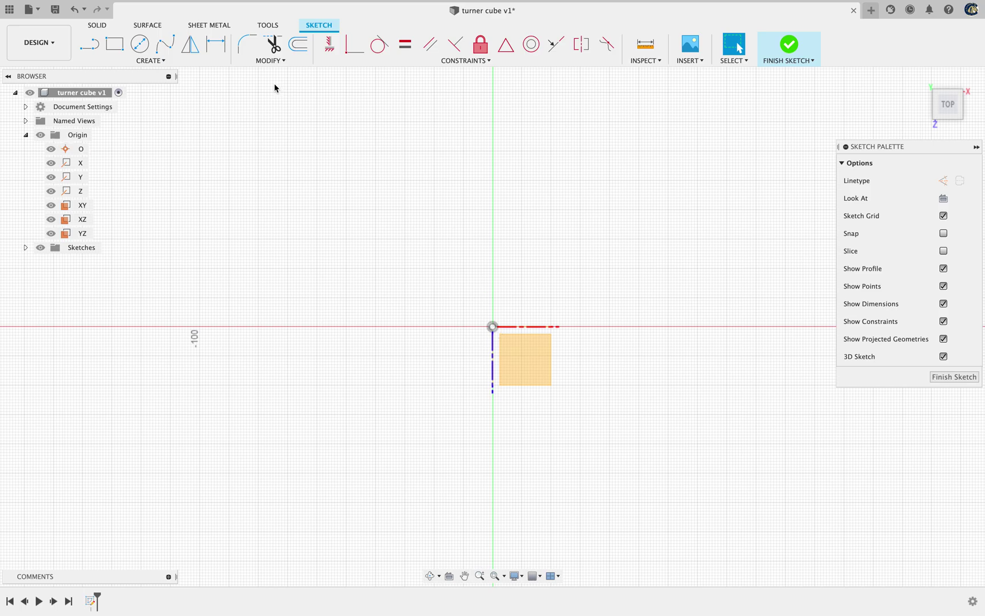
pyautogui.click(144, 61)
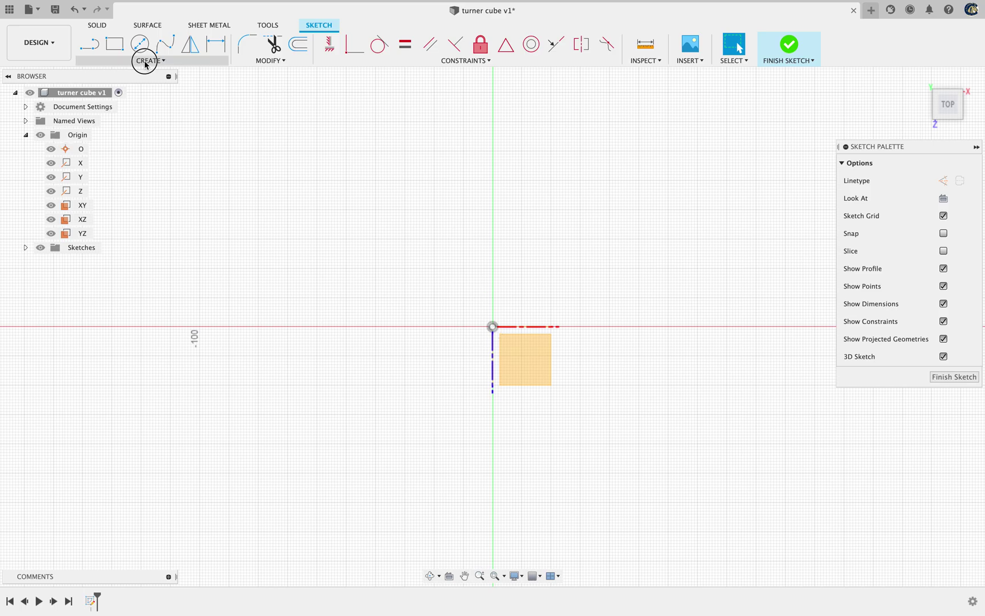
pyautogui.moveTo(139, 88)
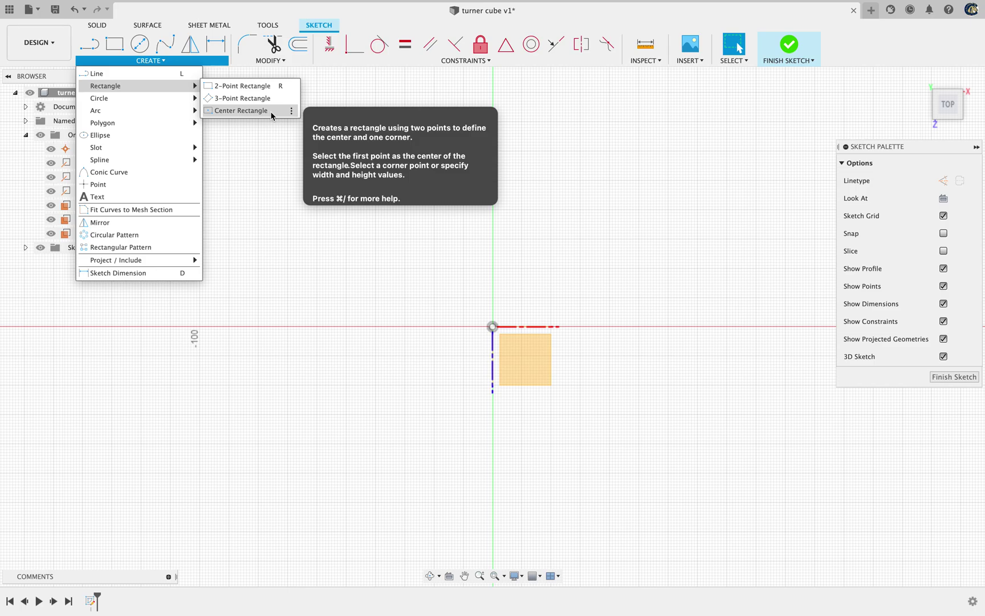
pyautogui.click(242, 111)
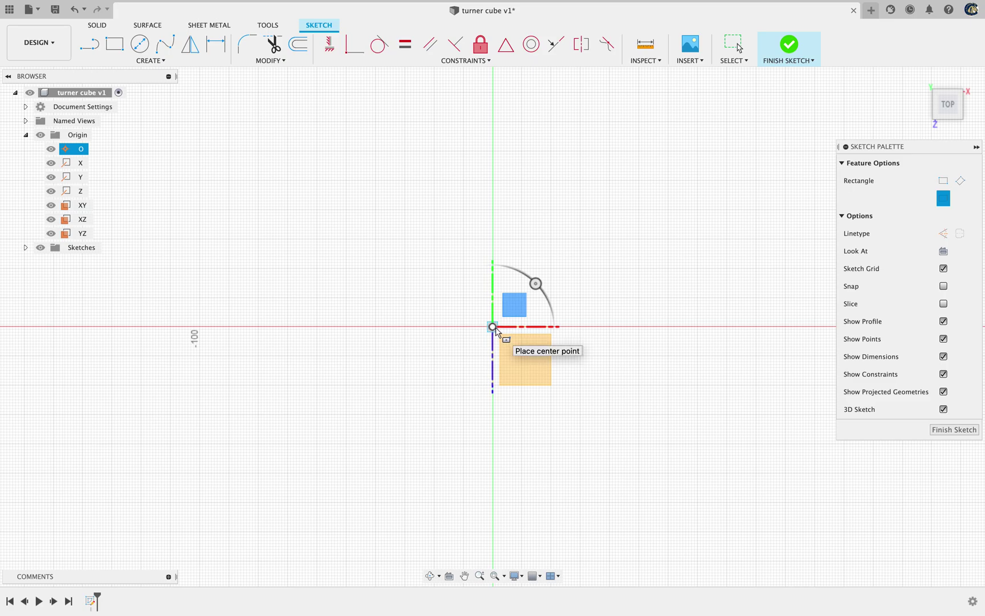
pyautogui.click(492, 327)
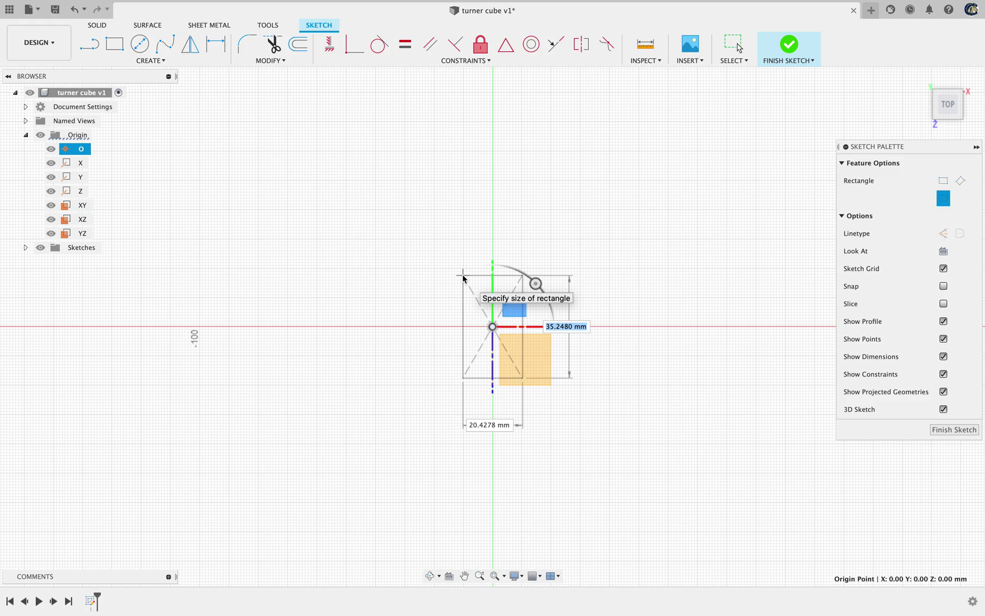
pyautogui.write('50')
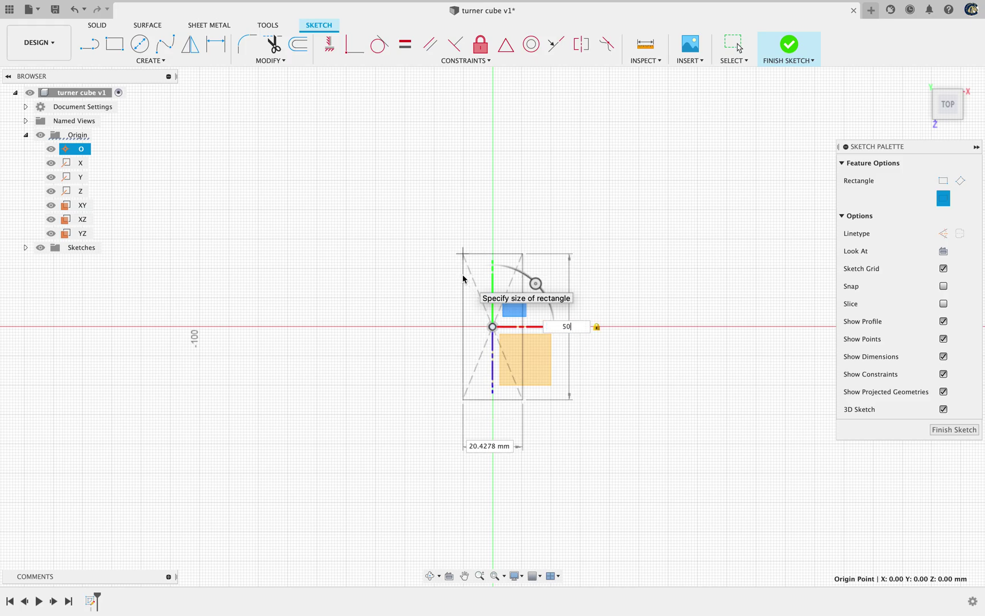
pyautogui.press('Tab')
pyautogui.write('50')
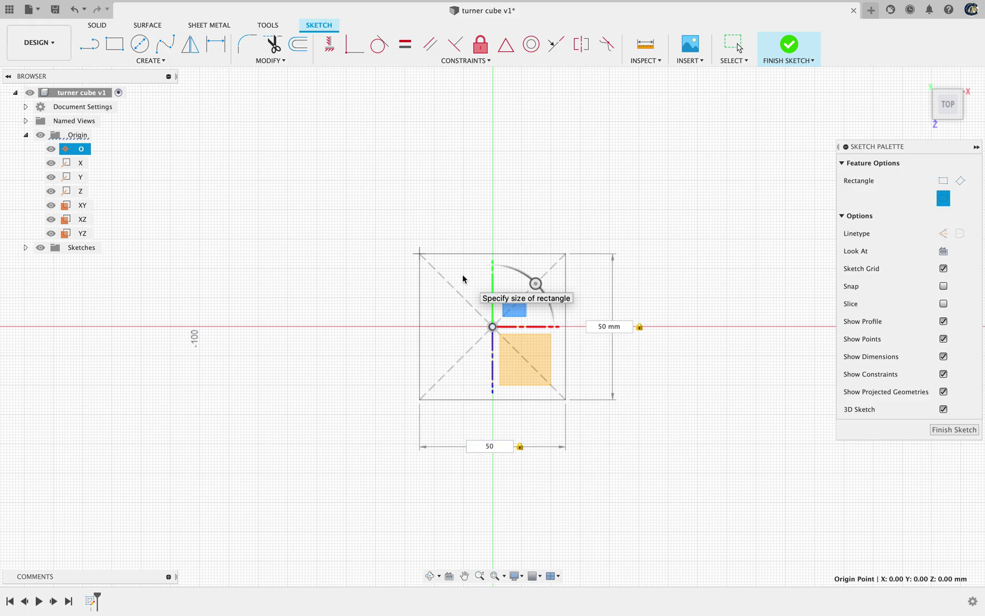
pyautogui.press('Return')
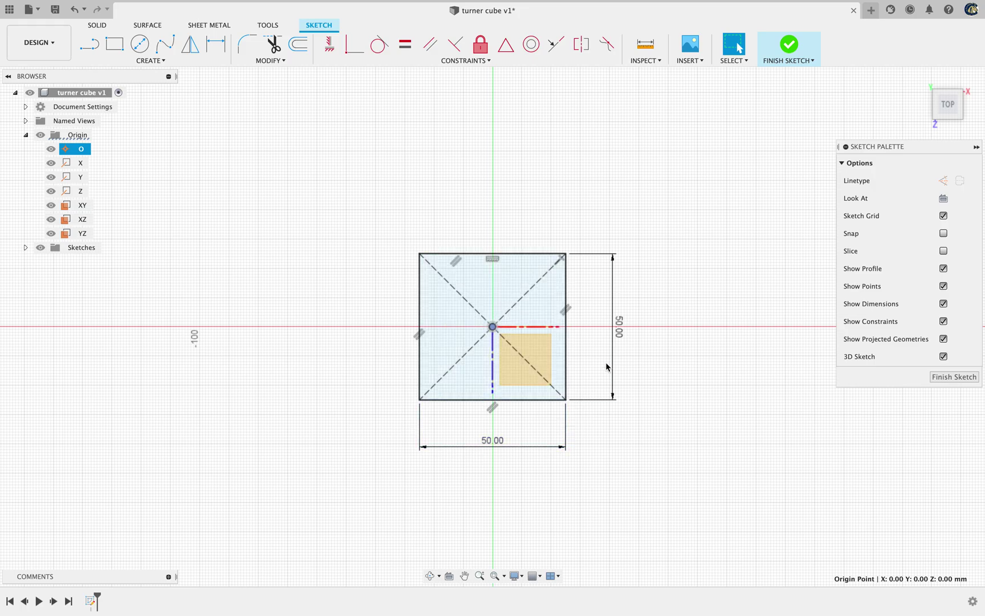
pyautogui.click(494, 329)
pyautogui.click(946, 377)
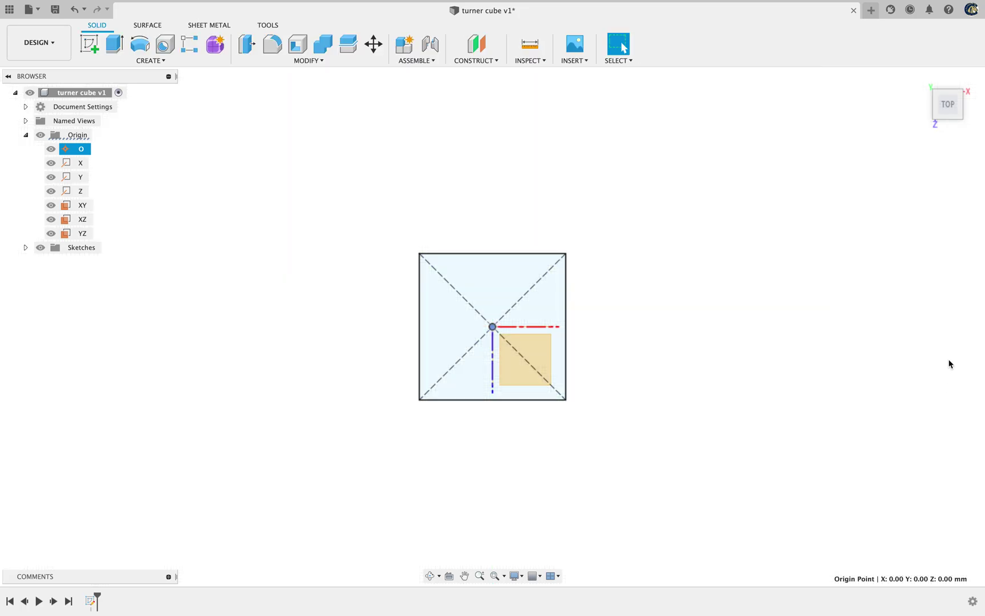
# Extrude the square profile about 15 mm upward and change the extrusion direction to Symmetric
pyautogui.moveTo(946, 122); pyautogui.dragTo(923, 99)
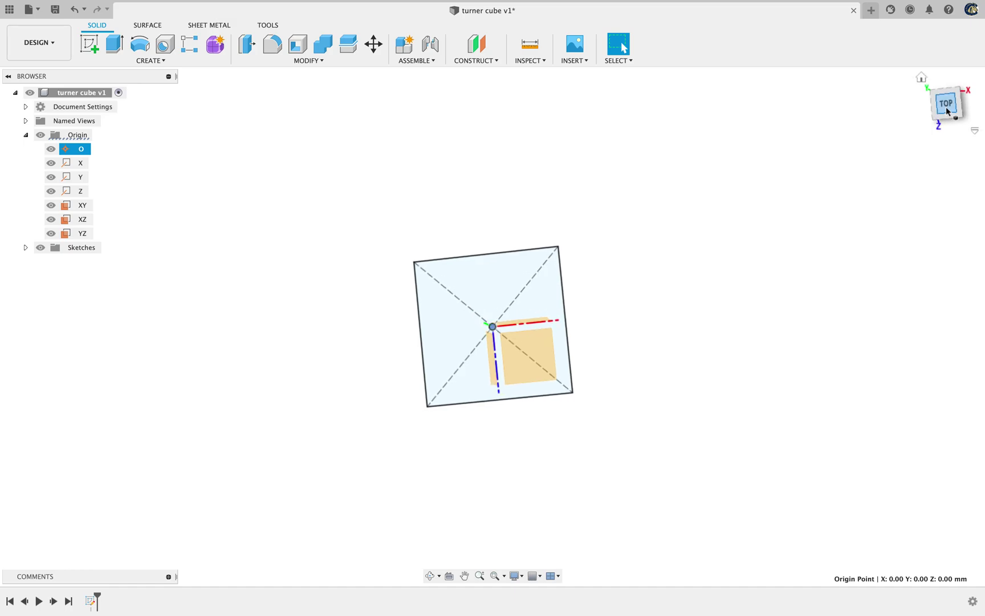
pyautogui.click(921, 77)
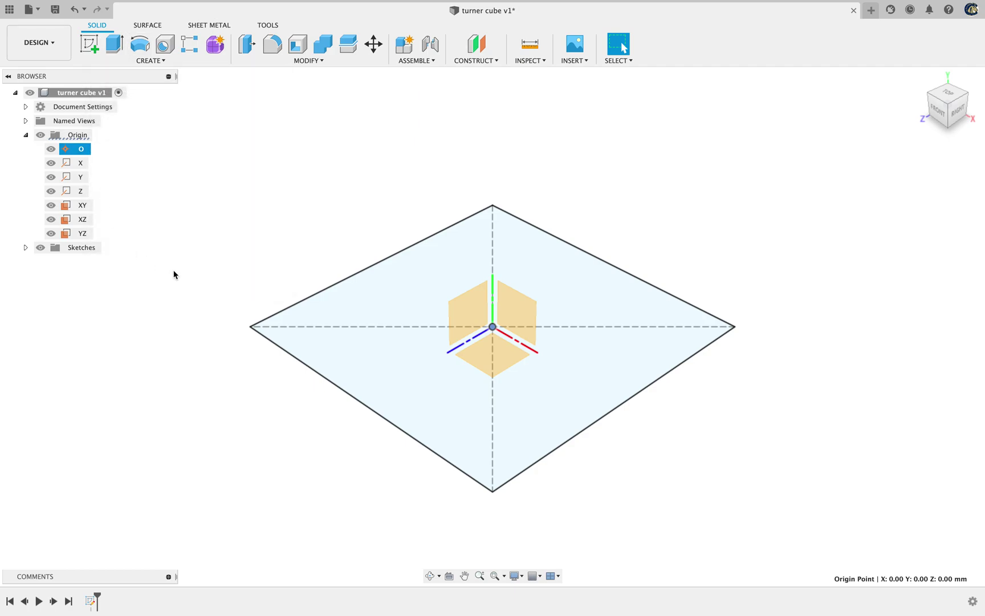
pyautogui.press('e')
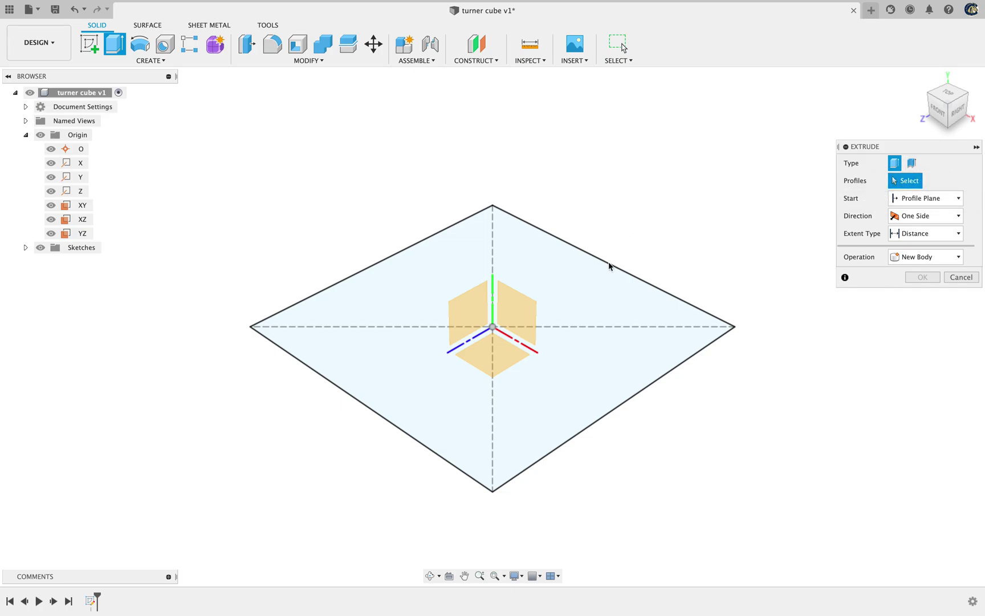
pyautogui.click(573, 283)
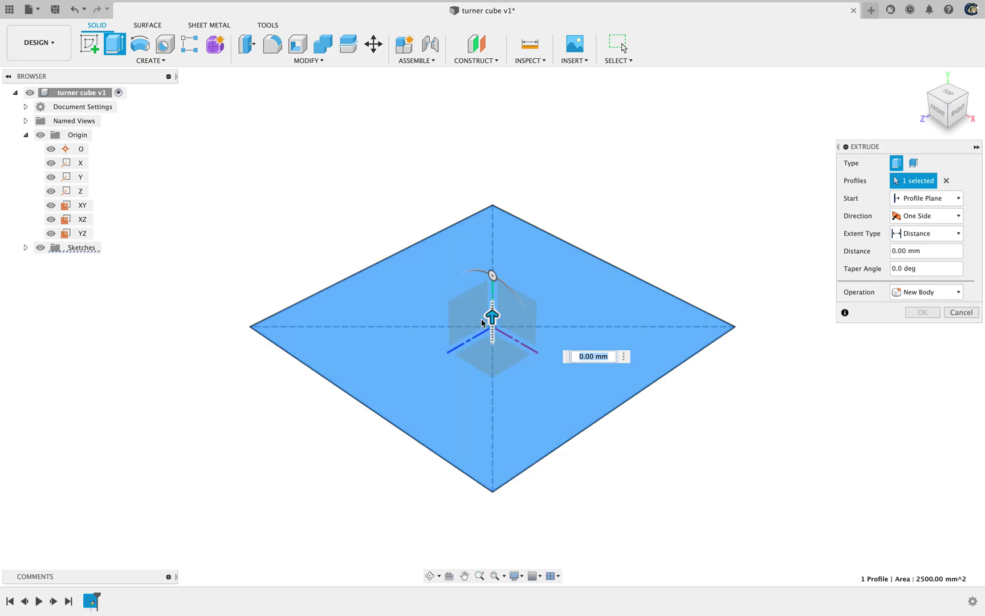
pyautogui.moveTo(492, 316); pyautogui.dragTo(519, 228)
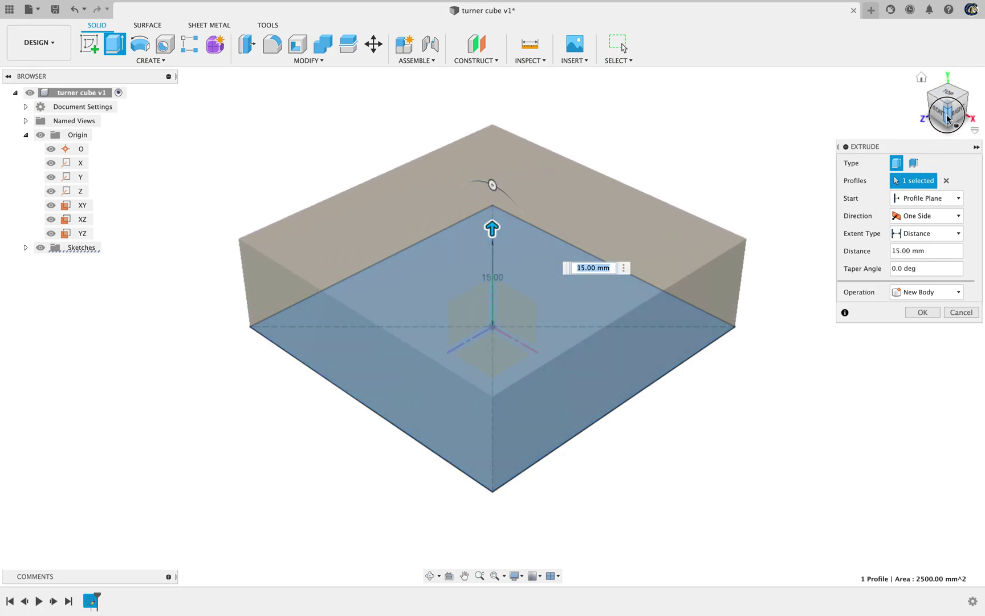
pyautogui.moveTo(951, 99)
pyautogui.mouseDown()
pyautogui.moveTo(952, 61)
pyautogui.moveTo(944, 101)
pyautogui.mouseUp()
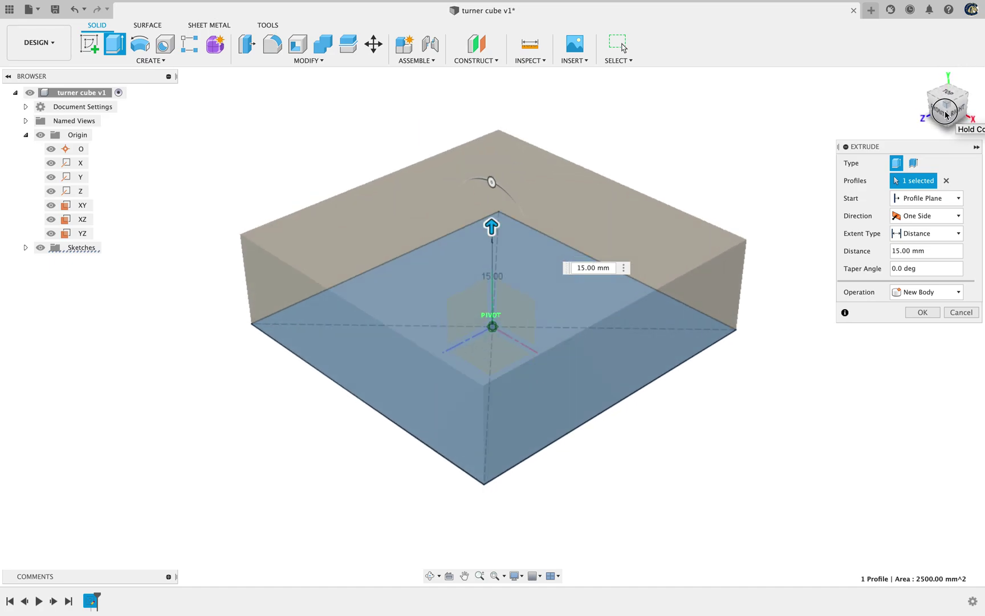
pyautogui.click(915, 219)
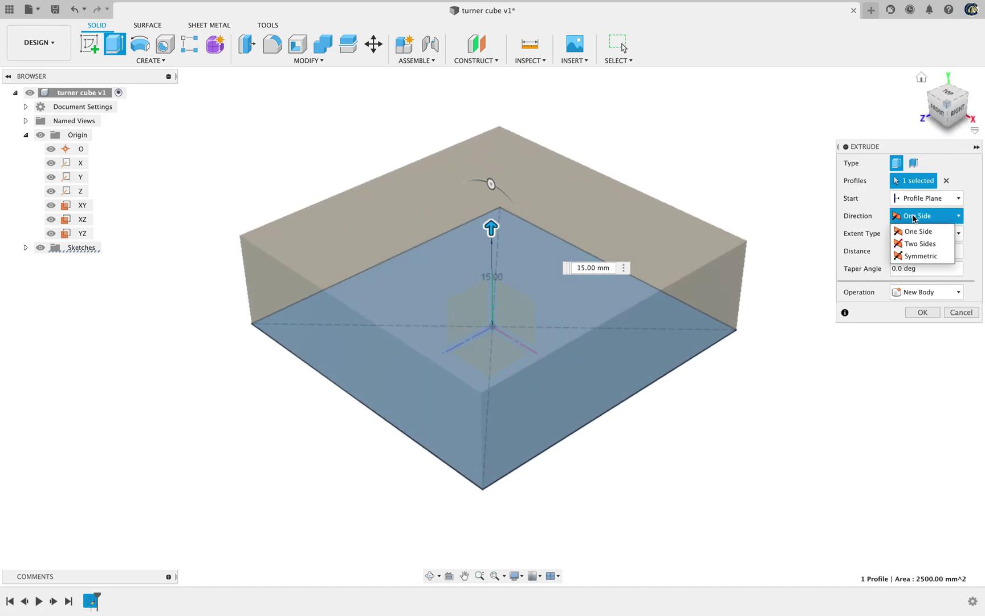
pyautogui.click(919, 256)
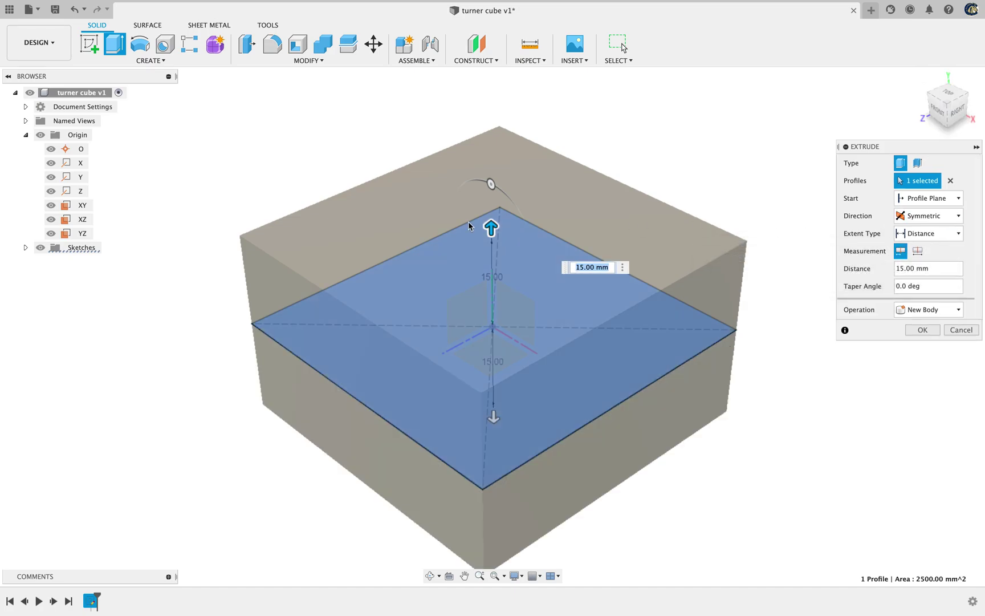
# Set the symmetric extrusion to 50 mm measured as whole length and create it as a new body
pyautogui.moveTo(492, 227); pyautogui.dragTo(484, 266)
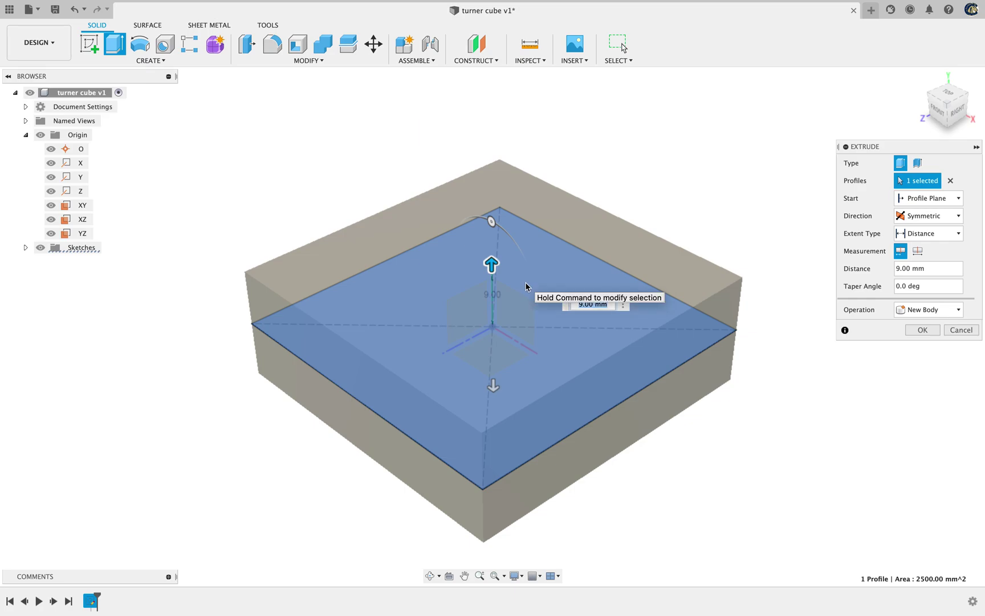
pyautogui.write('50')
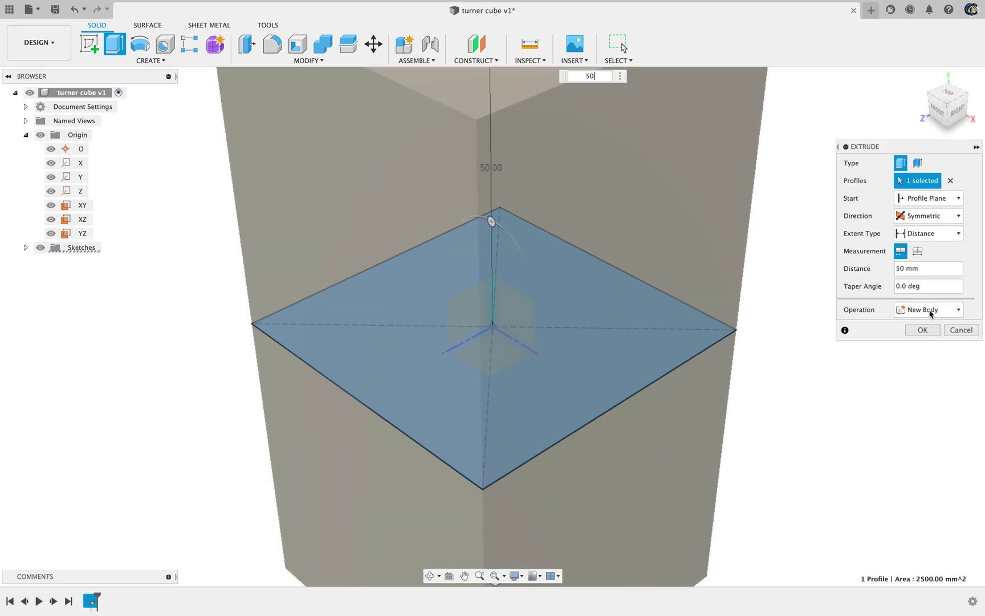
pyautogui.scroll(-5, 682, 240)
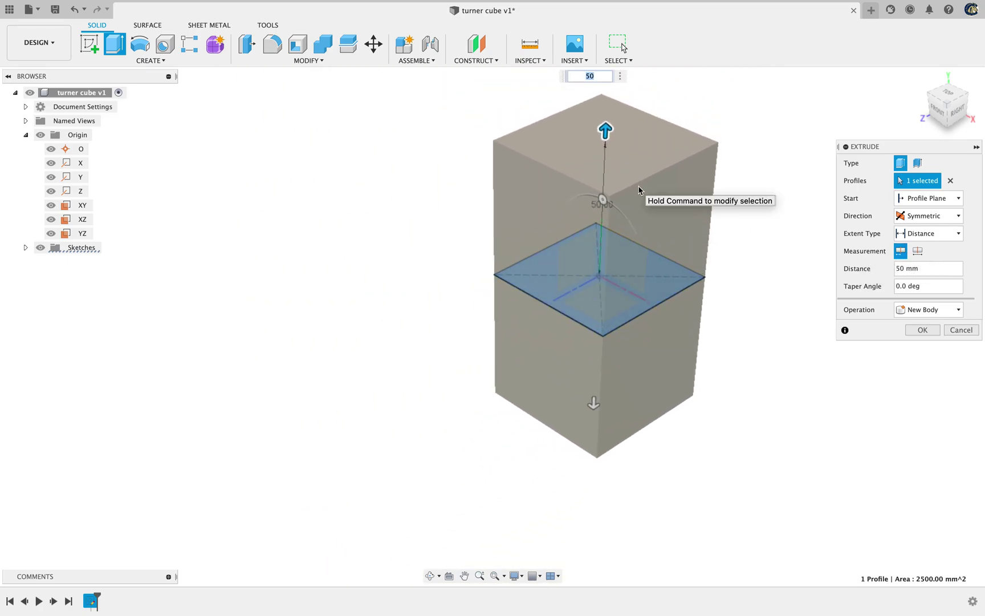
pyautogui.click(918, 251)
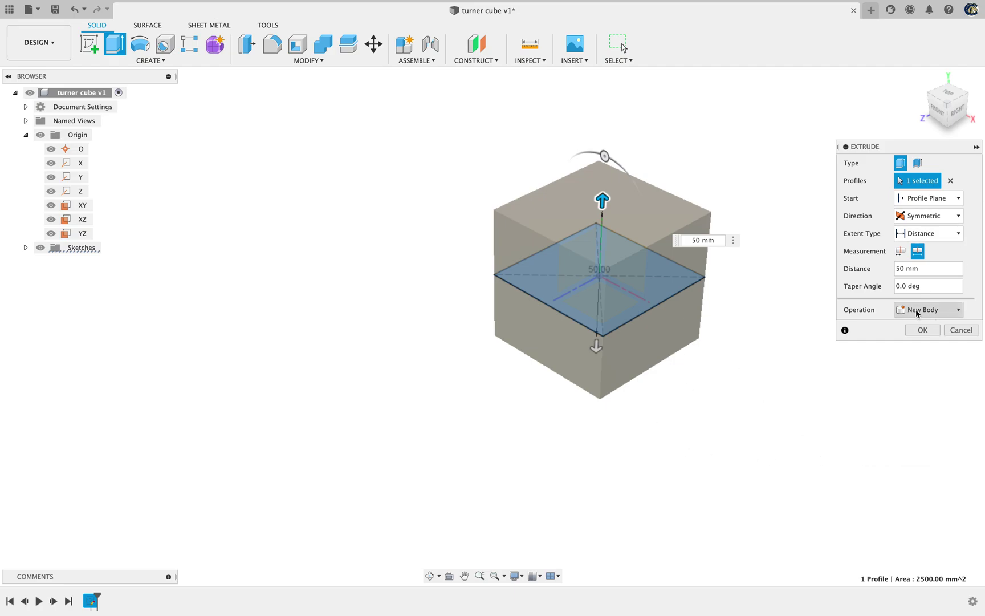
pyautogui.click(923, 330)
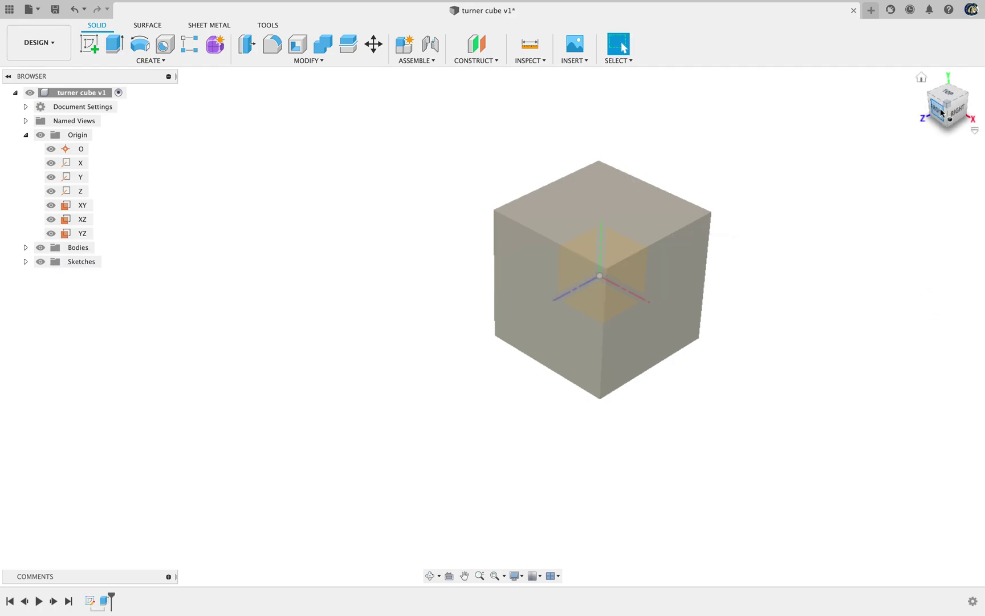
# Create a sketch on the top face of the cube
pyautogui.moveTo(941, 112)
pyautogui.mouseDown()
pyautogui.moveTo(961, 103)
pyautogui.moveTo(939, 108)
pyautogui.mouseUp()
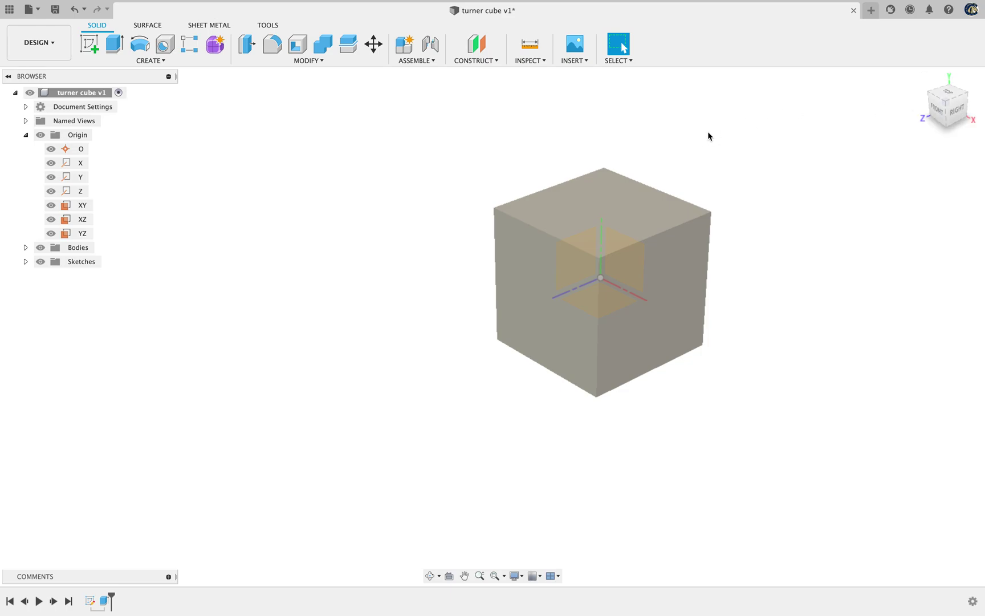
pyautogui.click(941, 102)
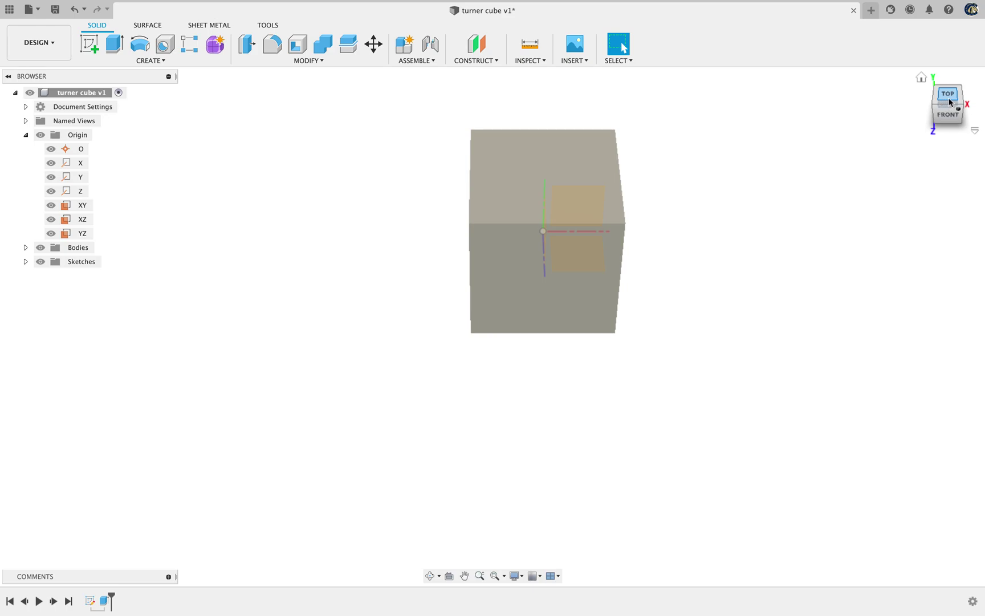
pyautogui.moveTo(947, 104); pyautogui.dragTo(954, 103)
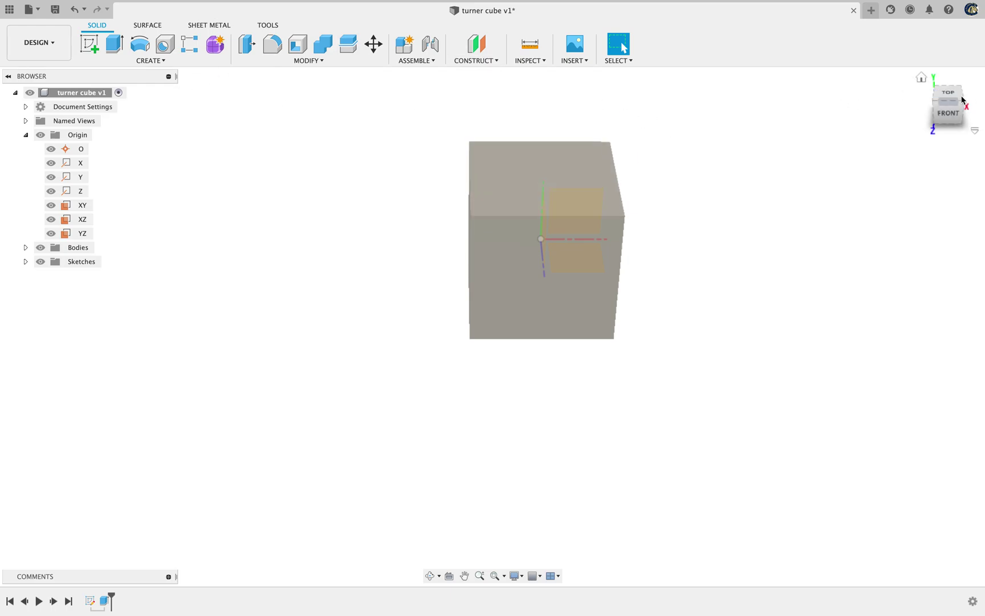
pyautogui.click(947, 97)
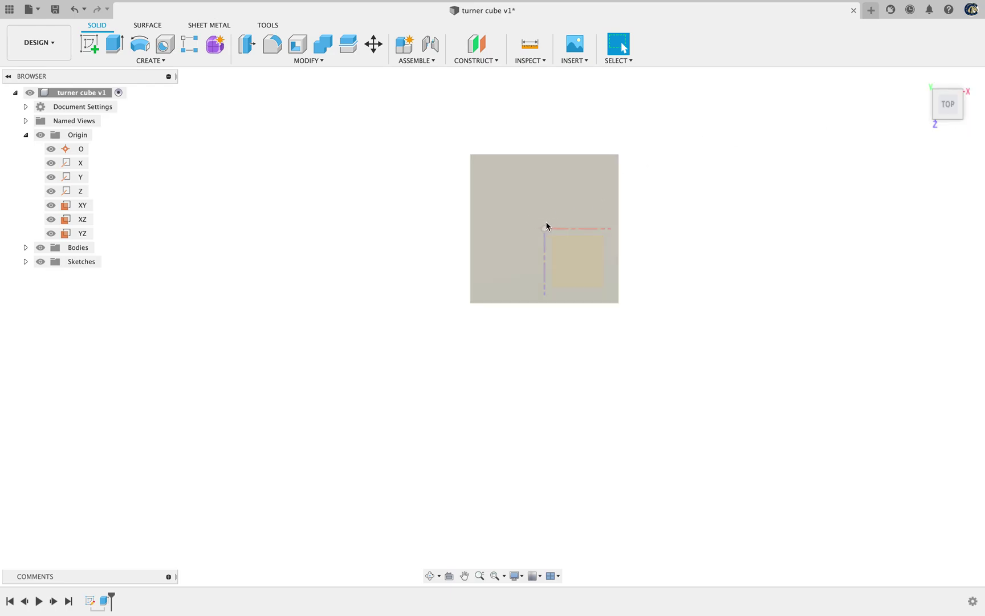
pyautogui.click(87, 46)
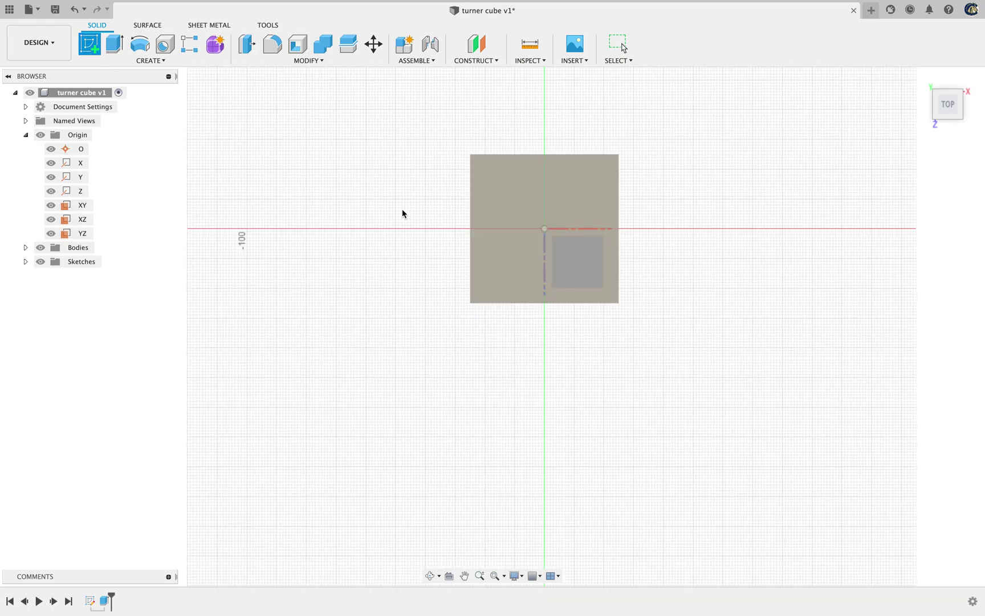
pyautogui.moveTo(946, 106)
pyautogui.mouseDown()
pyautogui.moveTo(947, 62)
pyautogui.moveTo(949, 74)
pyautogui.mouseUp()
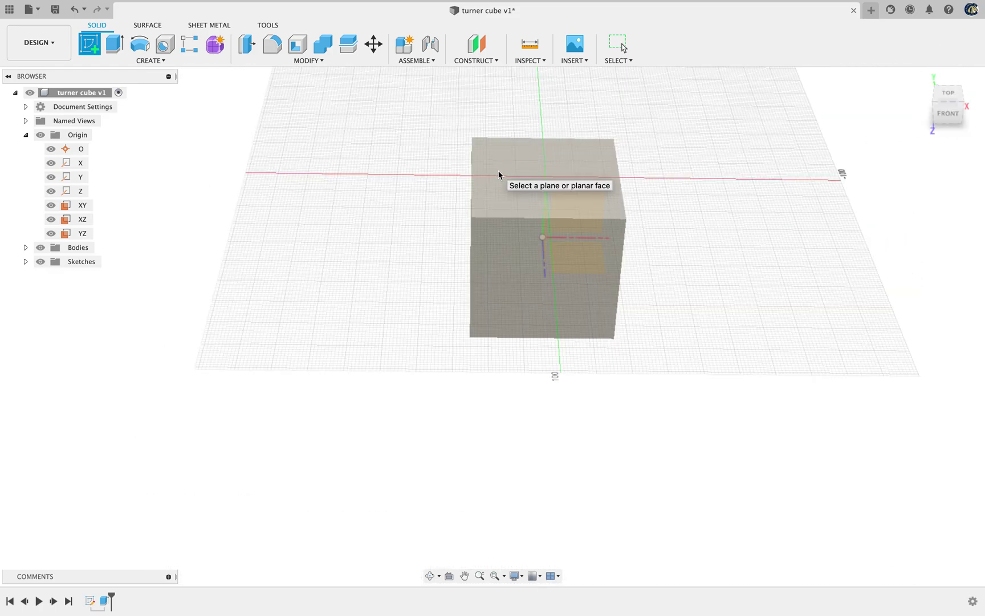
pyautogui.click(528, 168)
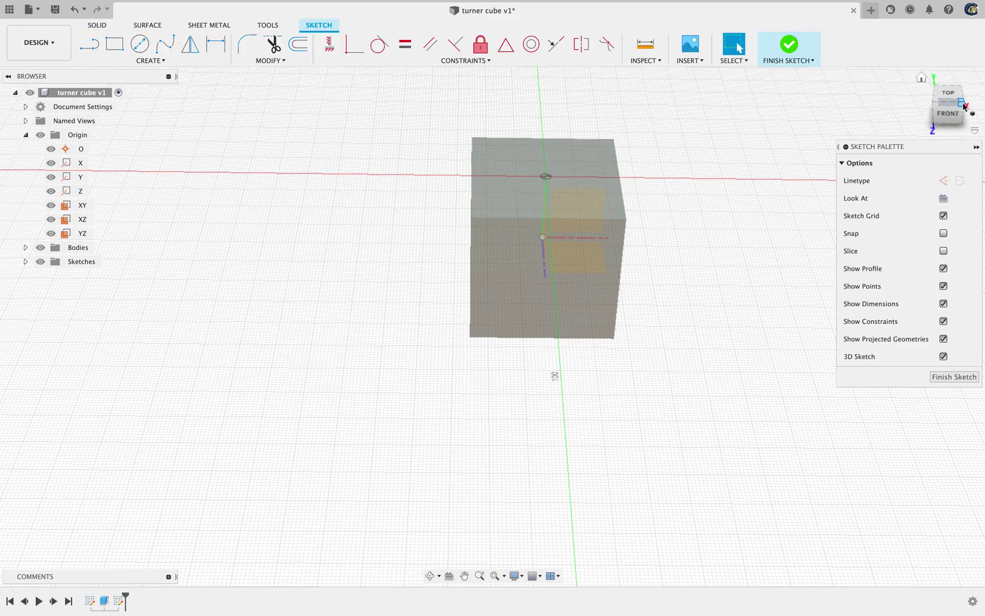
# Draw a 15 mm diameter circle centred on the origin in the top-face sketch
pyautogui.moveTo(954, 116)
pyautogui.mouseDown()
pyautogui.moveTo(954, 77)
pyautogui.moveTo(923, 149)
pyautogui.mouseUp()
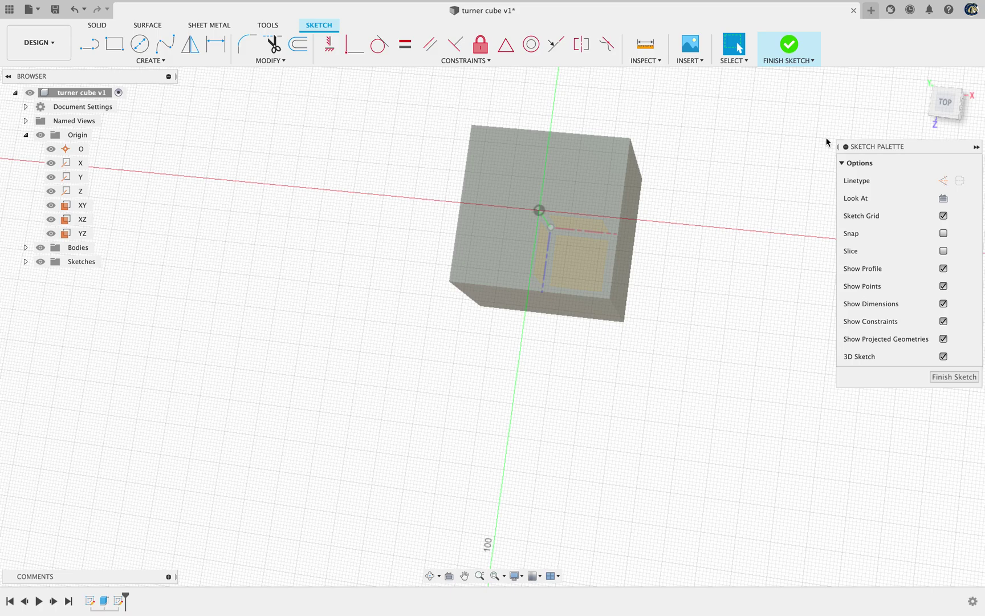
pyautogui.press('c')
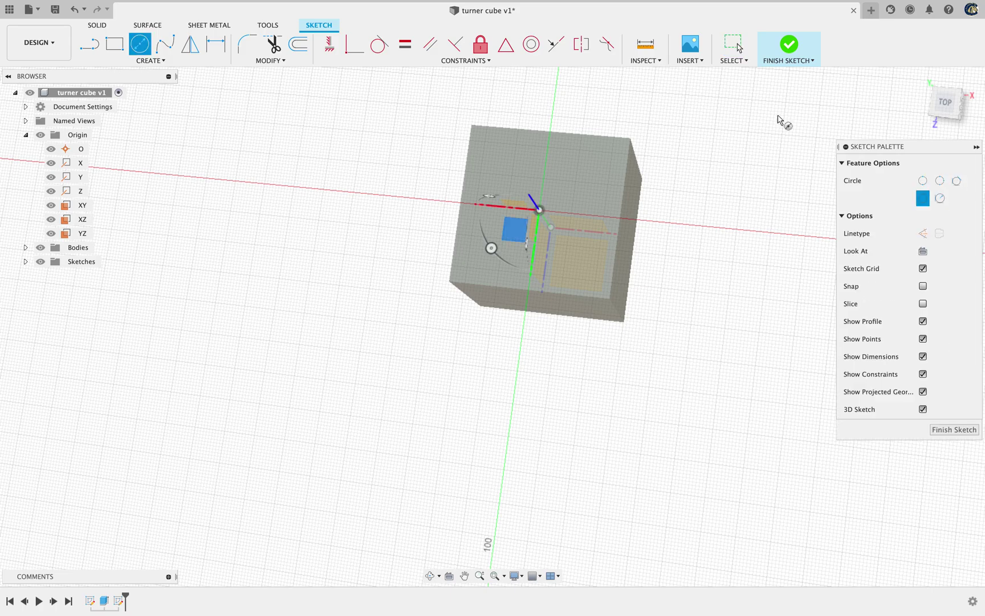
pyautogui.click(539, 211)
pyautogui.scroll(5, 540, 212)
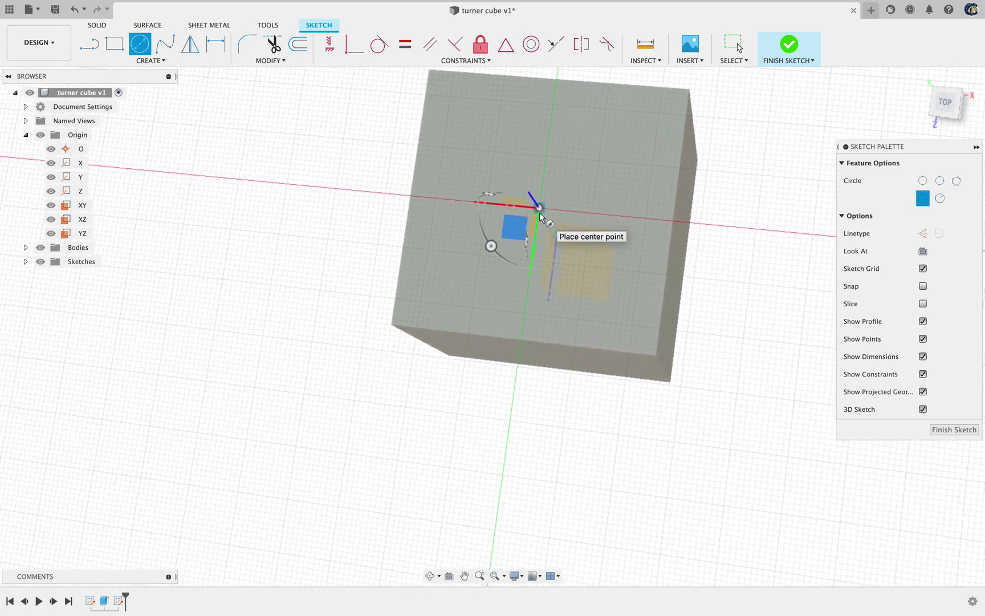
pyautogui.scroll(5, 544, 211)
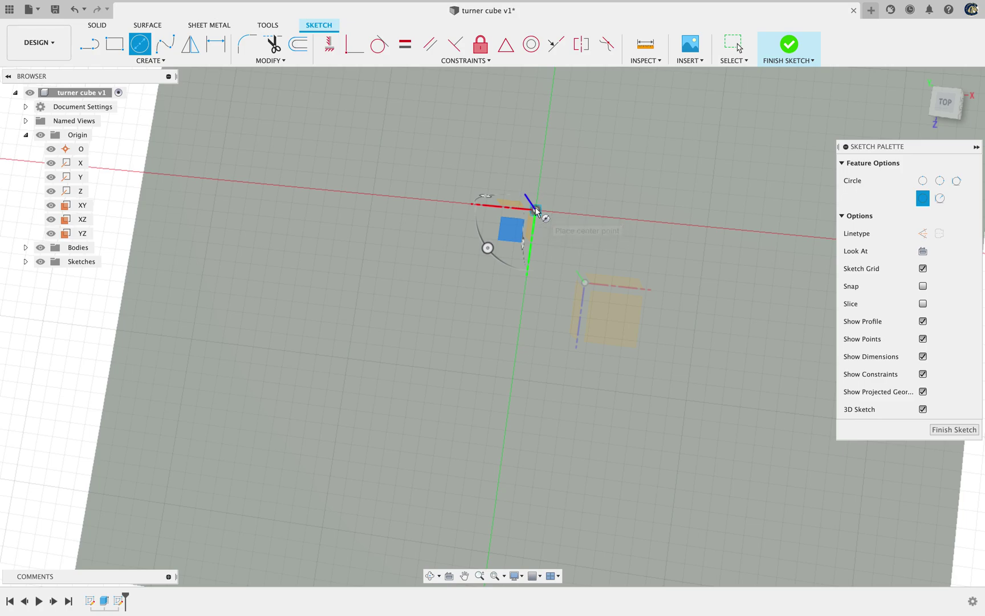
pyautogui.click(535, 210)
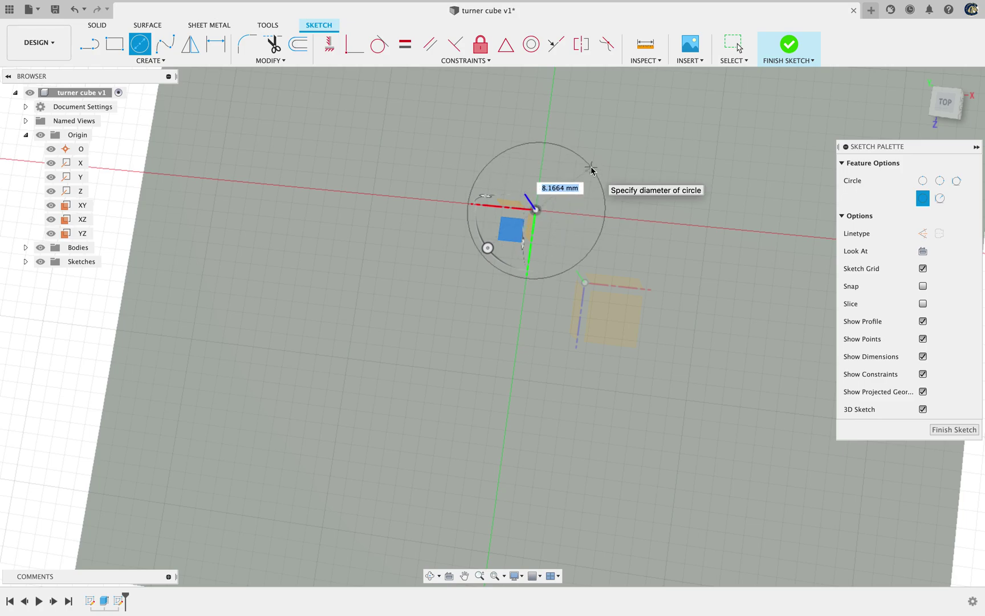
pyautogui.write('15')
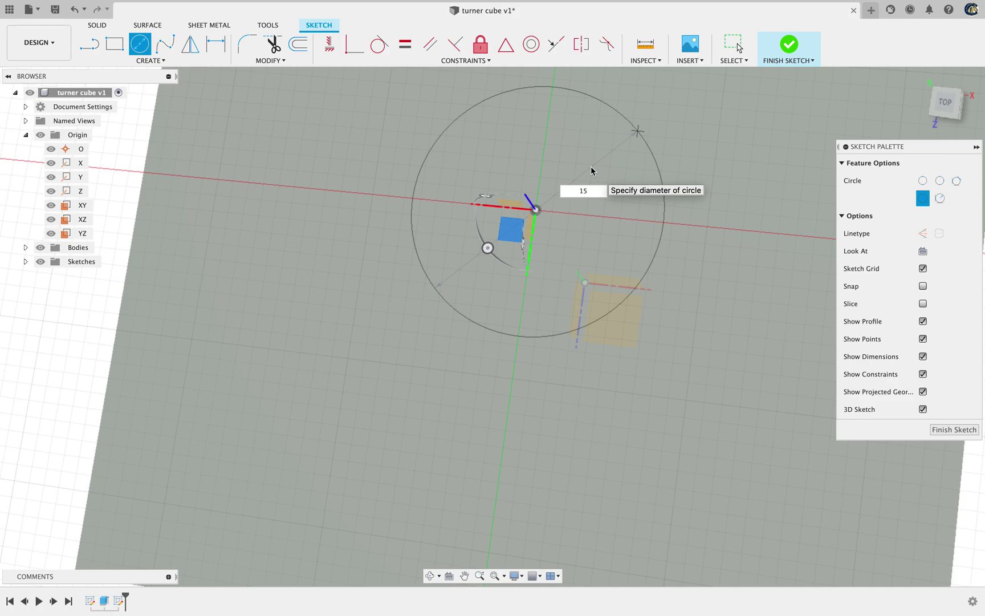
pyautogui.press('Return')
pyautogui.press('Escape')
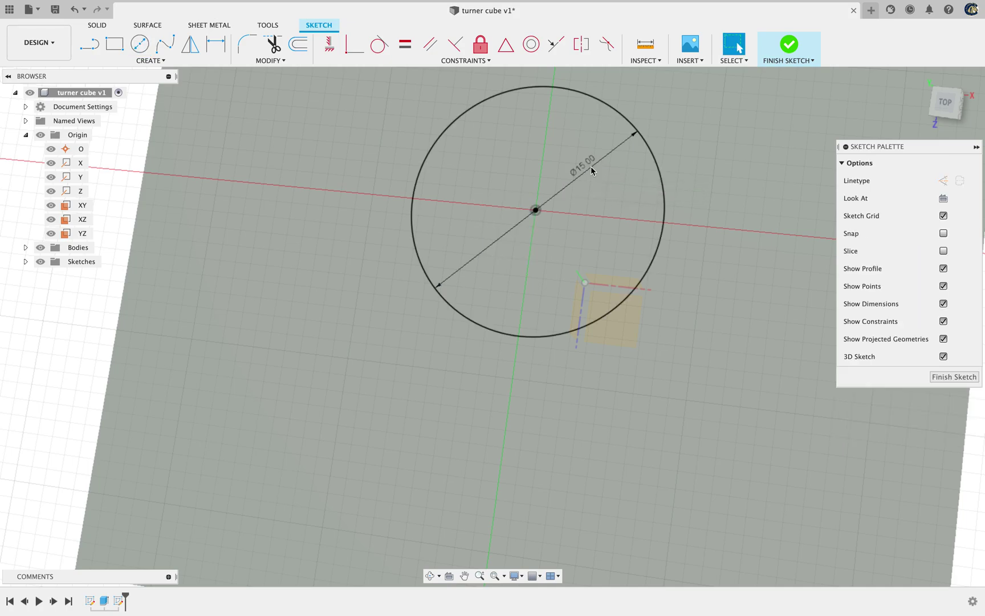
# Add a concentric 30 mm diameter circle around the 15 mm circle
pyautogui.press('c')
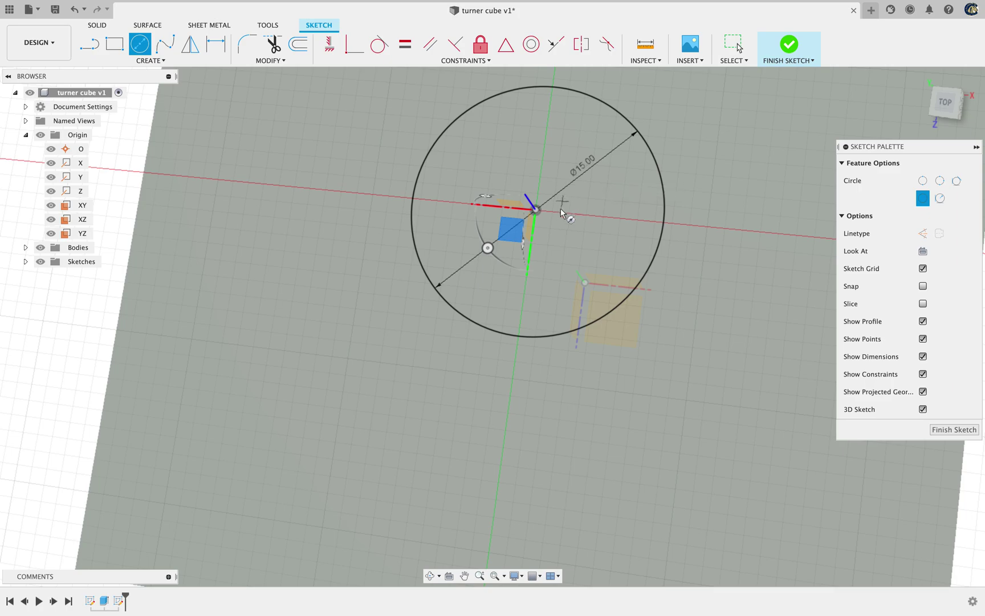
pyautogui.click(536, 209)
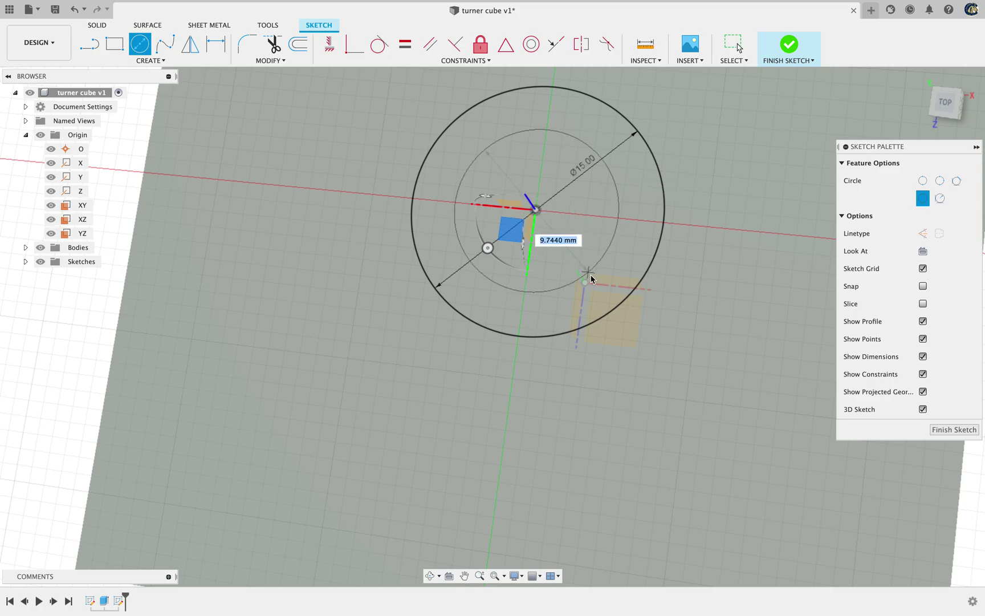
pyautogui.write('30')
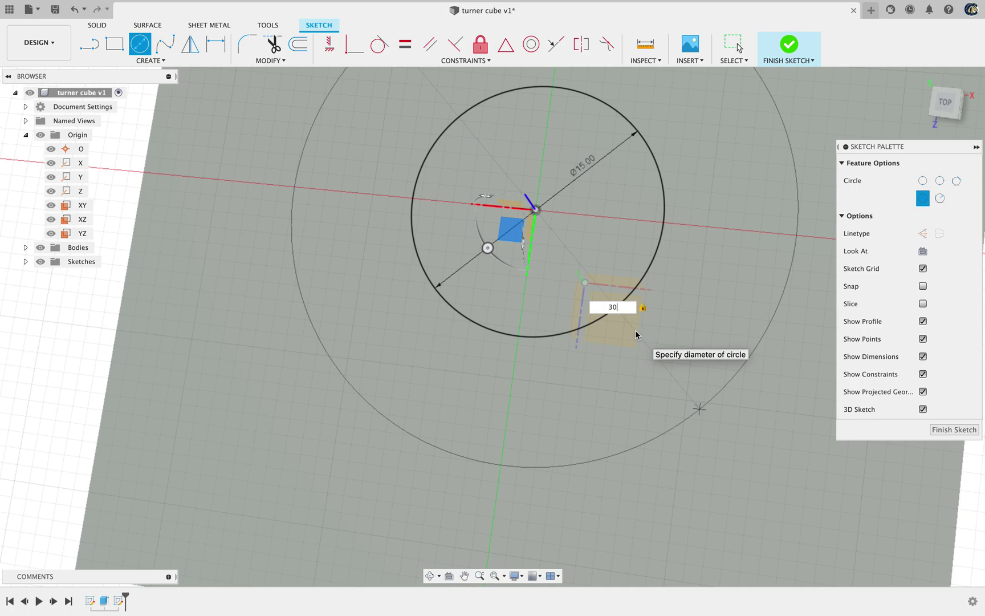
pyautogui.press('Return')
pyautogui.press('Escape')
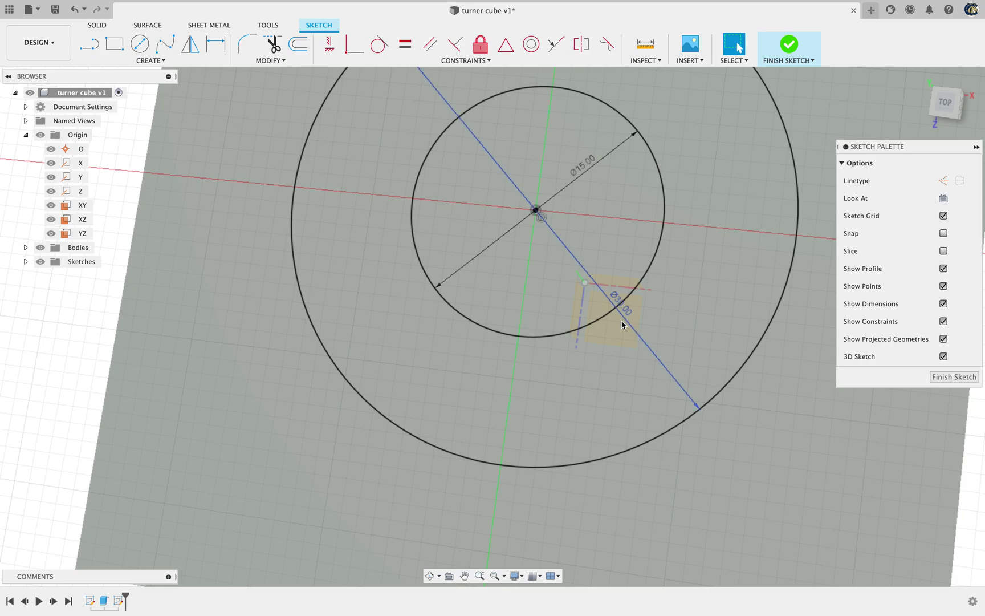
# Add a third concentric circle with a 45 mm diameter, centred on the origin
pyautogui.press('c')
pyautogui.click(536, 211)
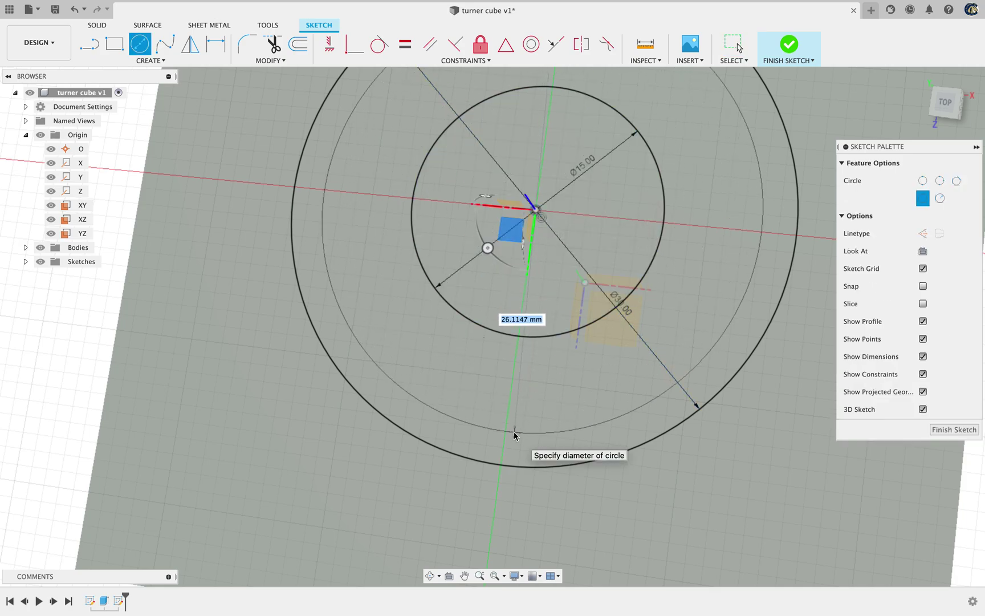
pyautogui.write('45')
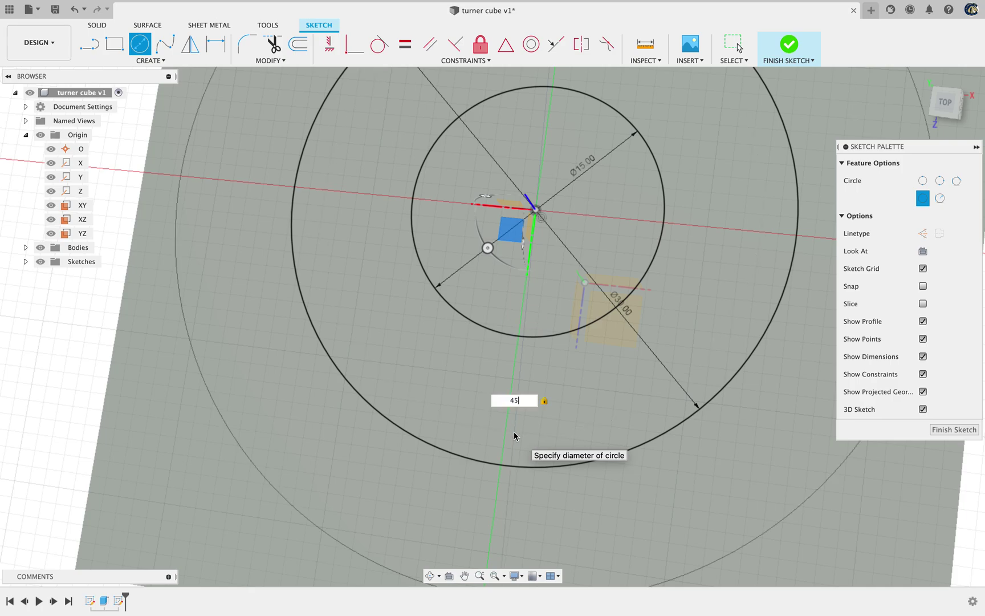
pyautogui.press('Return')
pyautogui.press('Escape')
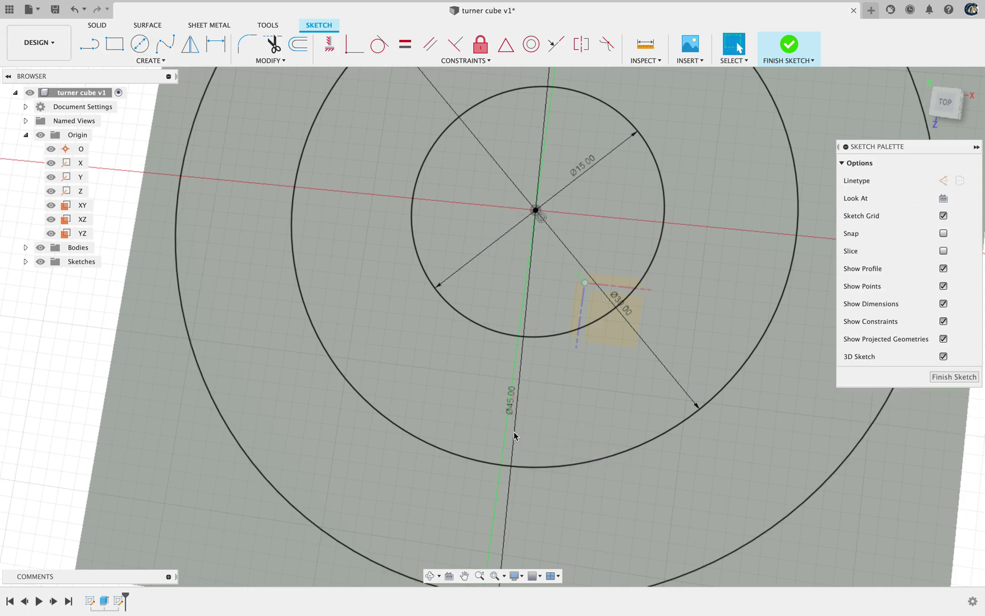
# Expand the Sketches folder to list its sketches and finish the sketch with the three circles
pyautogui.keyDown('shift'); pyautogui.moveTo(908, 196); pyautogui.dragTo(941, 87, button='middle'); pyautogui.keyUp('shift')
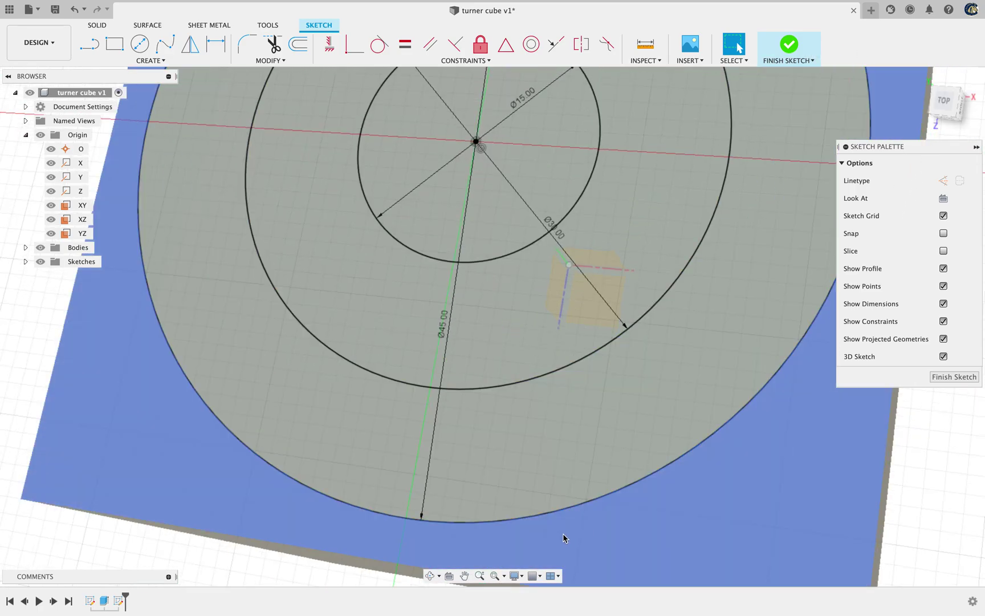
pyautogui.click(494, 577)
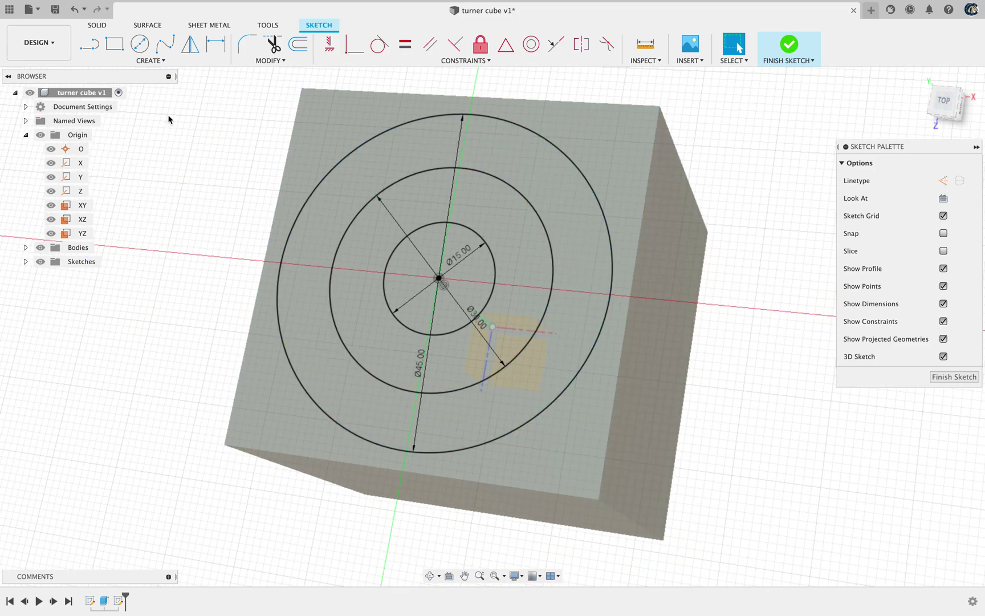
pyautogui.click(25, 263)
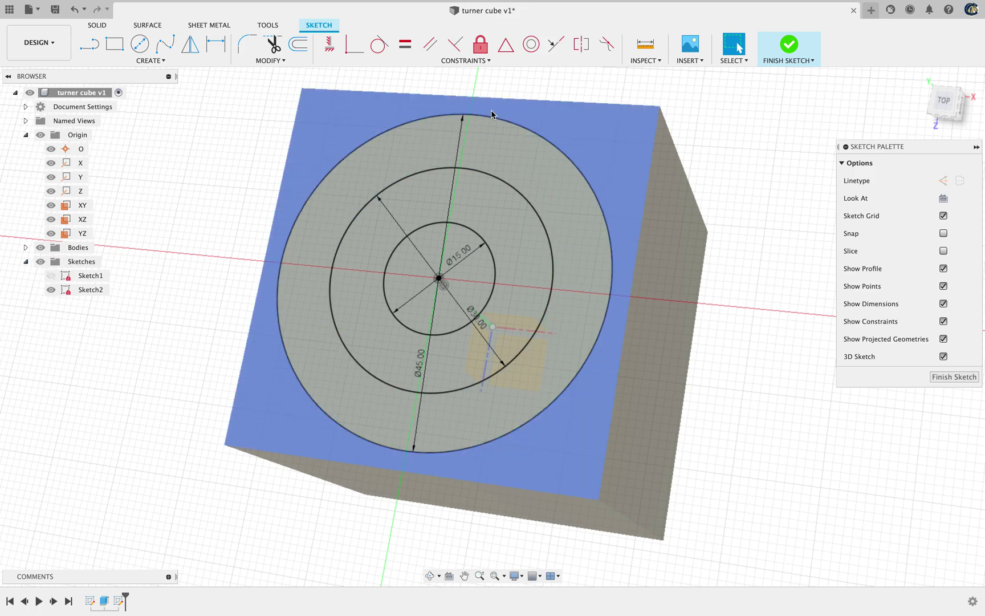
pyautogui.moveTo(939, 104); pyautogui.dragTo(973, 59)
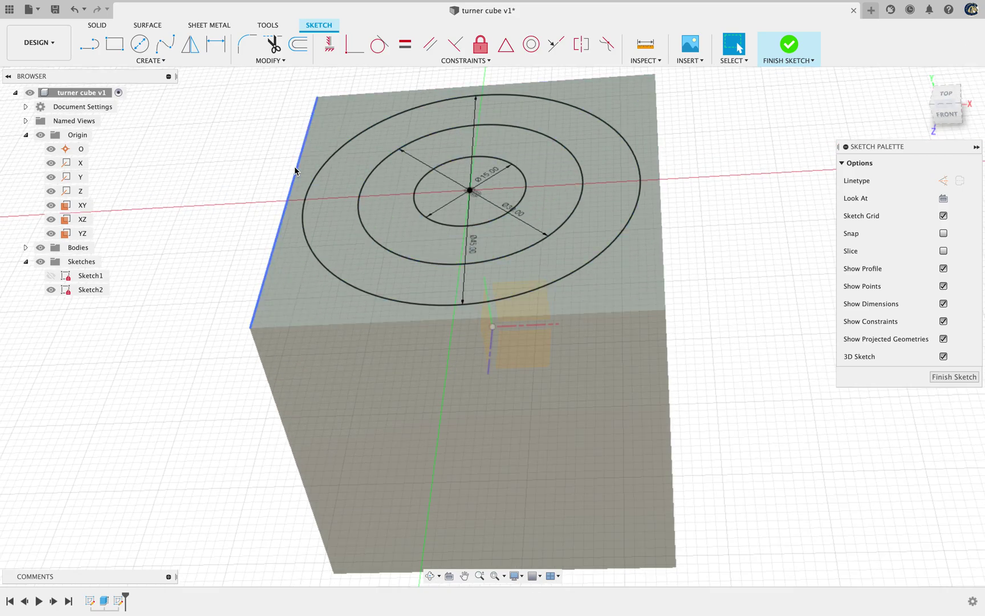
pyautogui.click(936, 377)
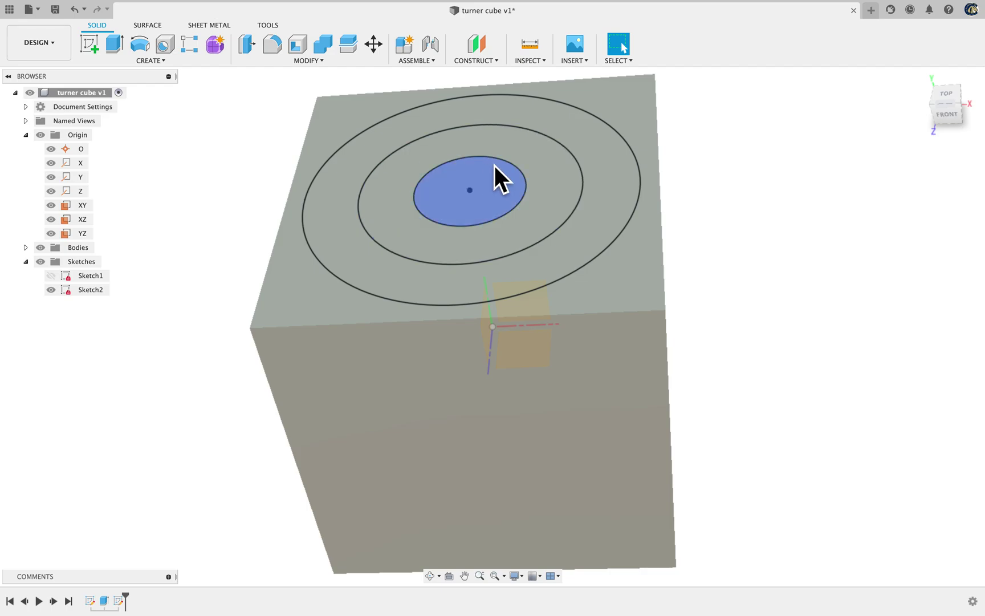
# Select the innermost circle's profile on the cube's top face
pyautogui.click(389, 171)
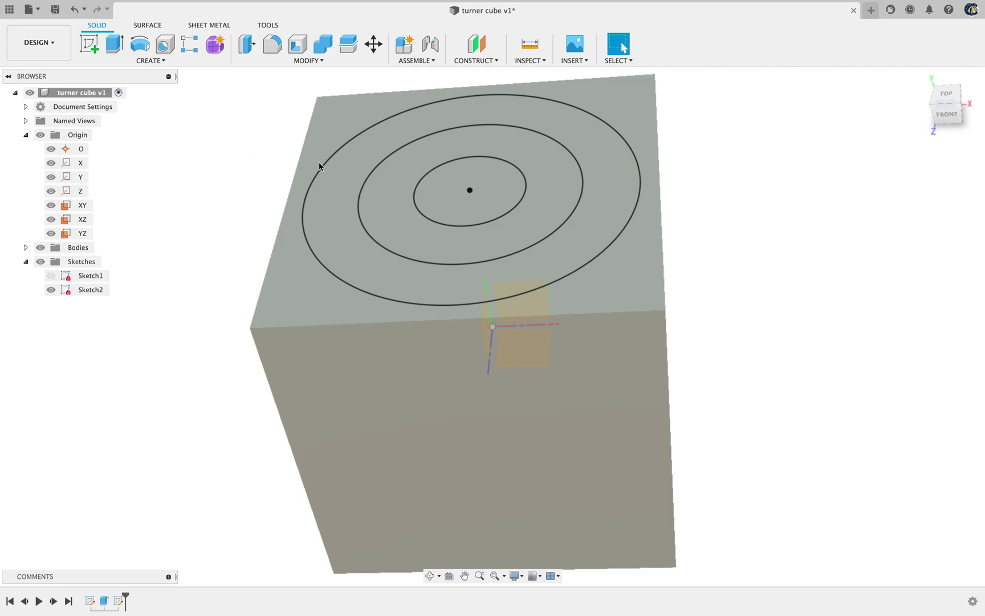
pyautogui.click(464, 209)
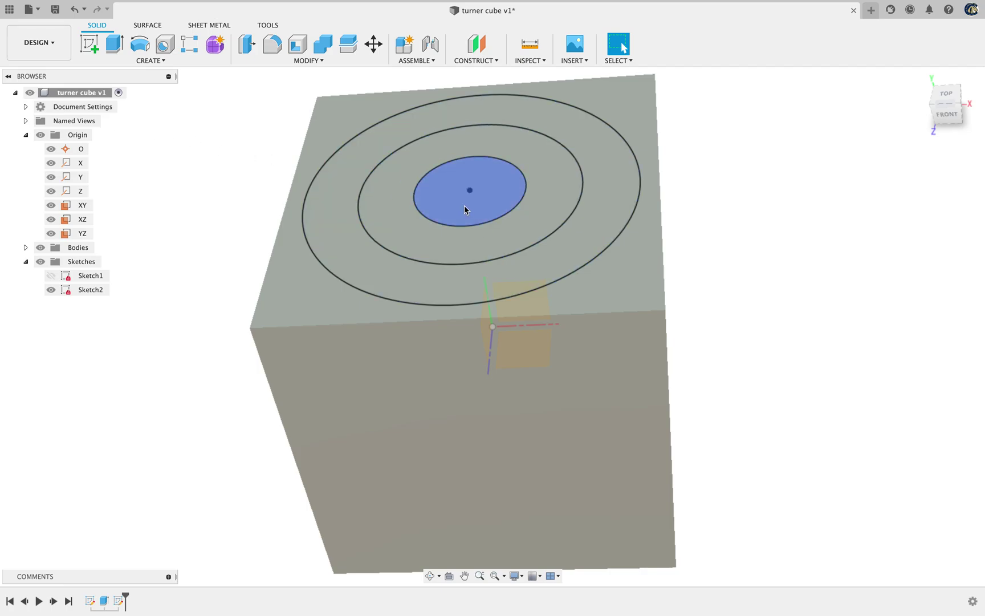